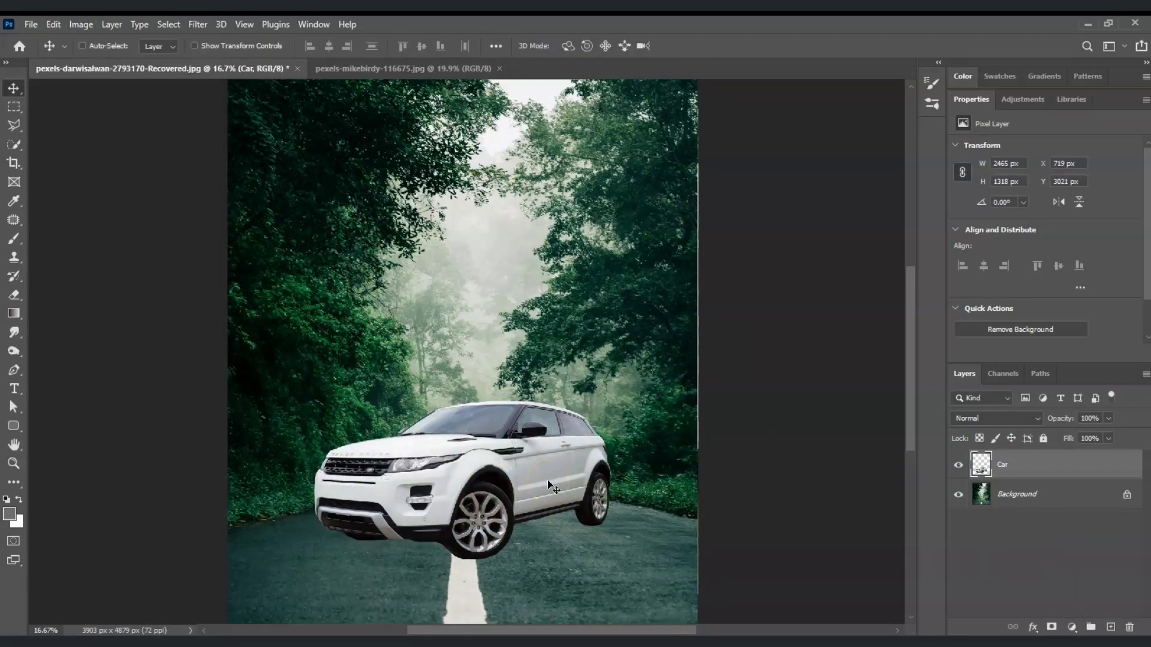
Add a new layer named shadow directly above the Background layer and open the brush settings.
click(1018, 495)
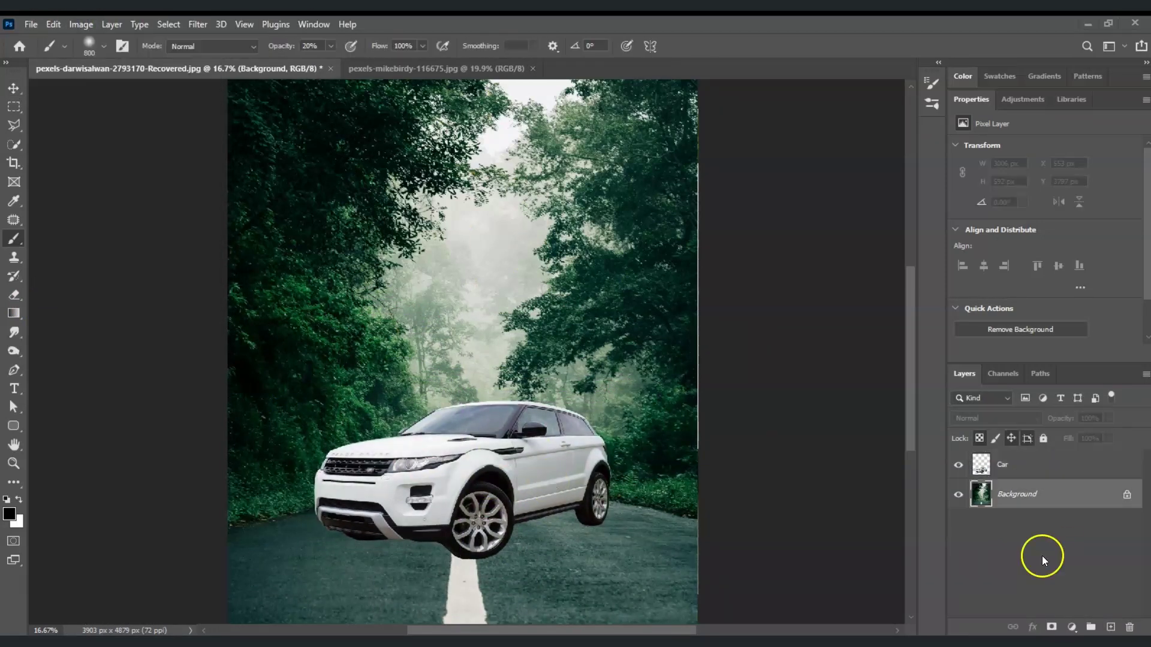
click(1111, 627)
double_click(1014, 495)
text(shadow)
key(Return)
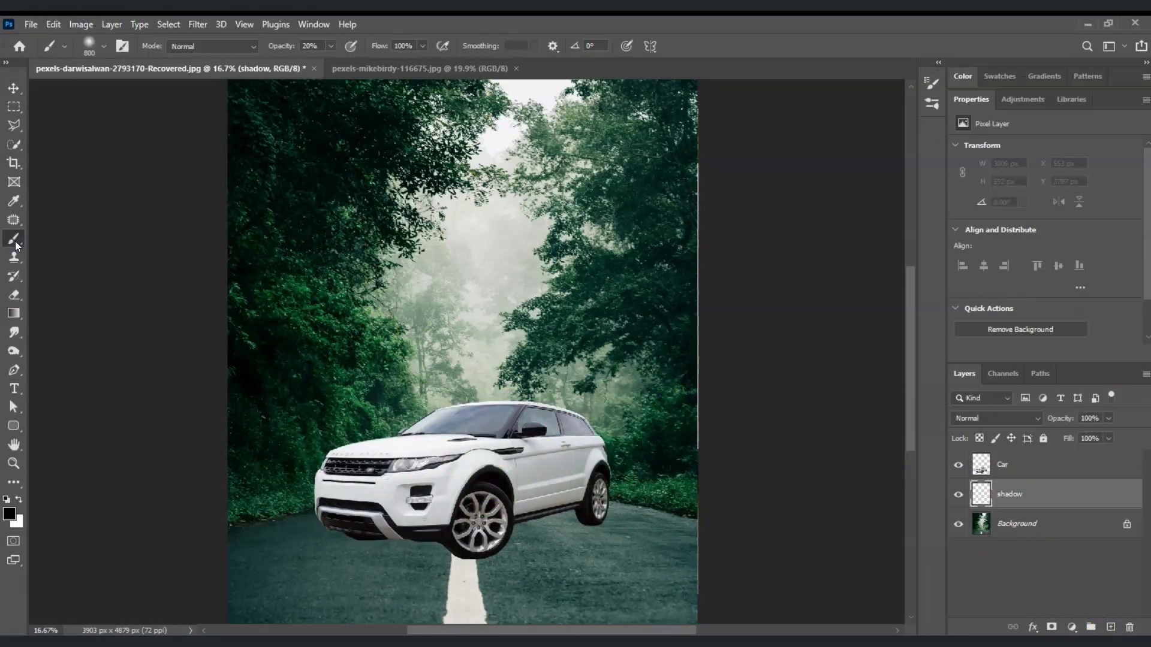
click(103, 40)
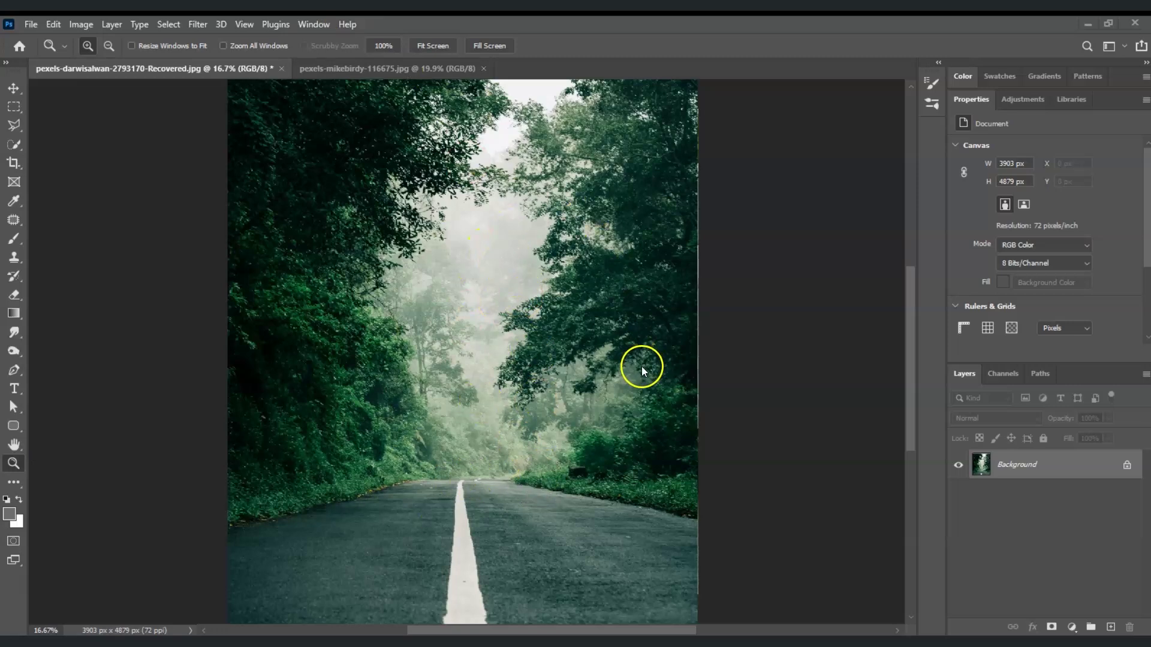
Switch to the car photo and select the car with the automatic Subject selection.
click(327, 64)
click(300, 314)
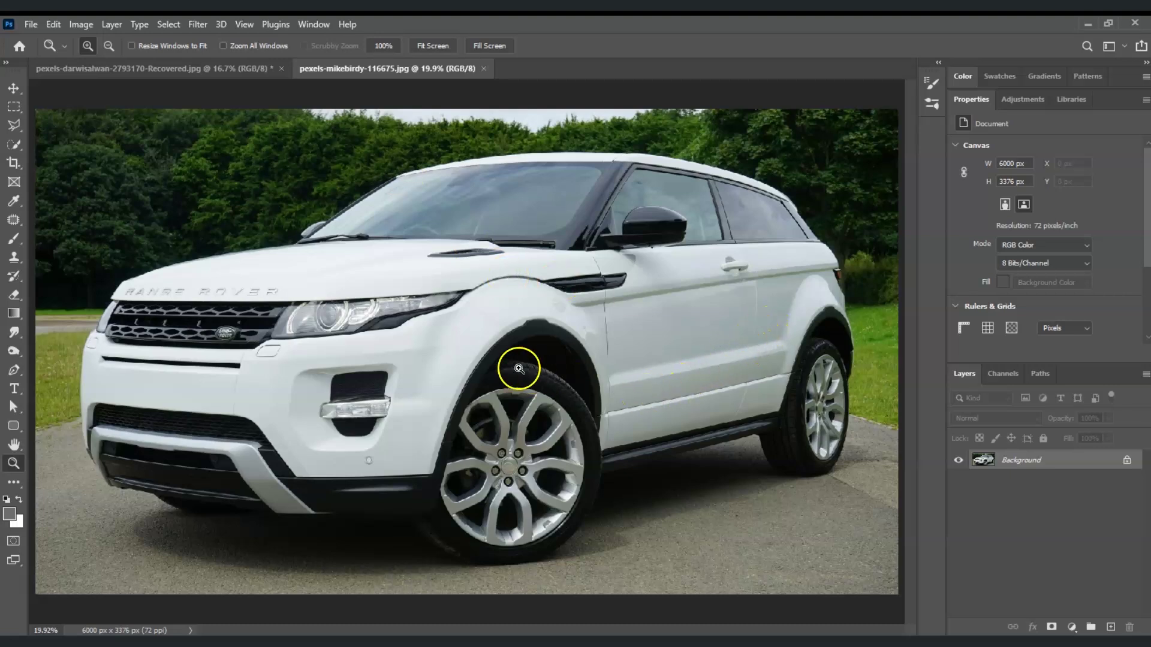
click(1099, 587)
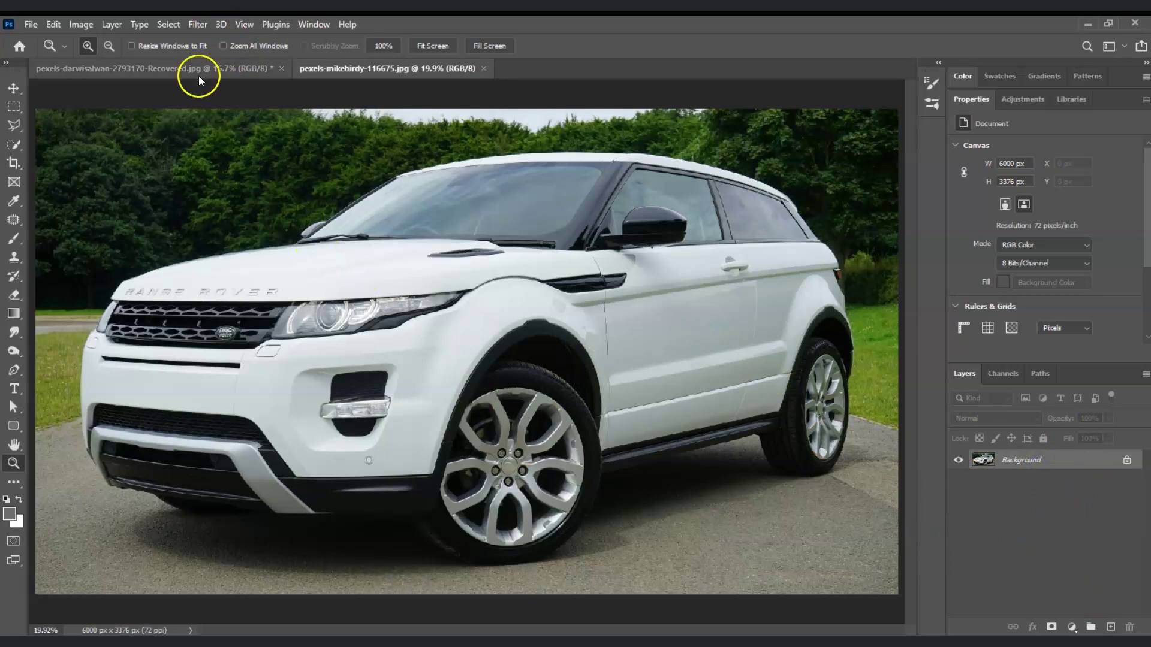
click(170, 24)
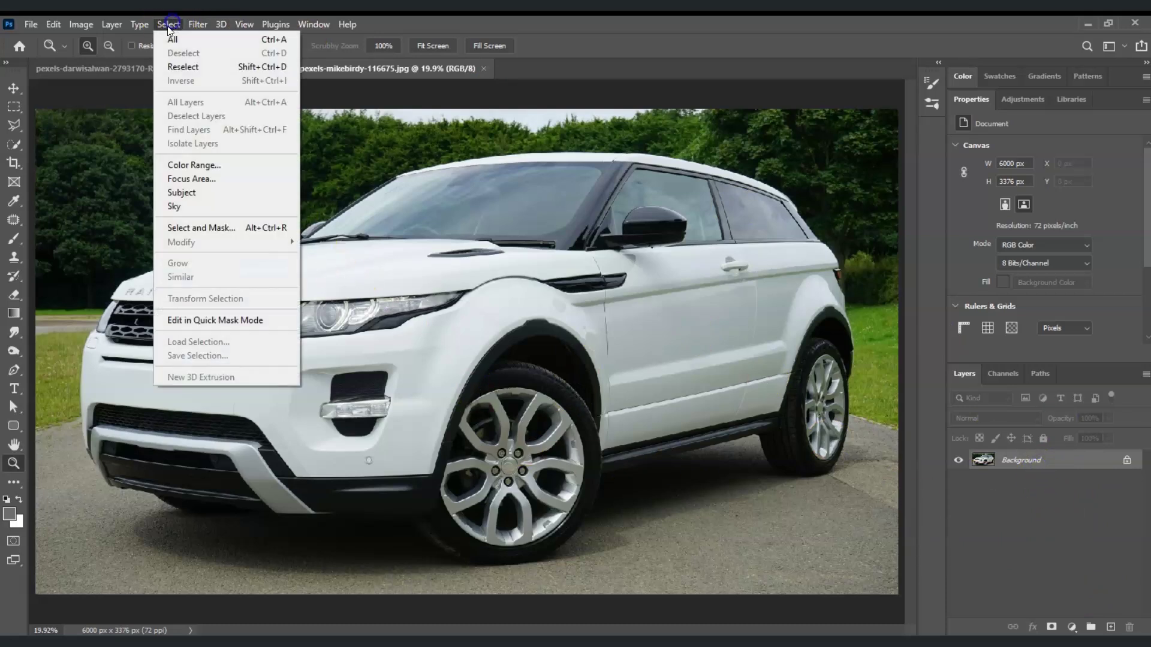
click(214, 193)
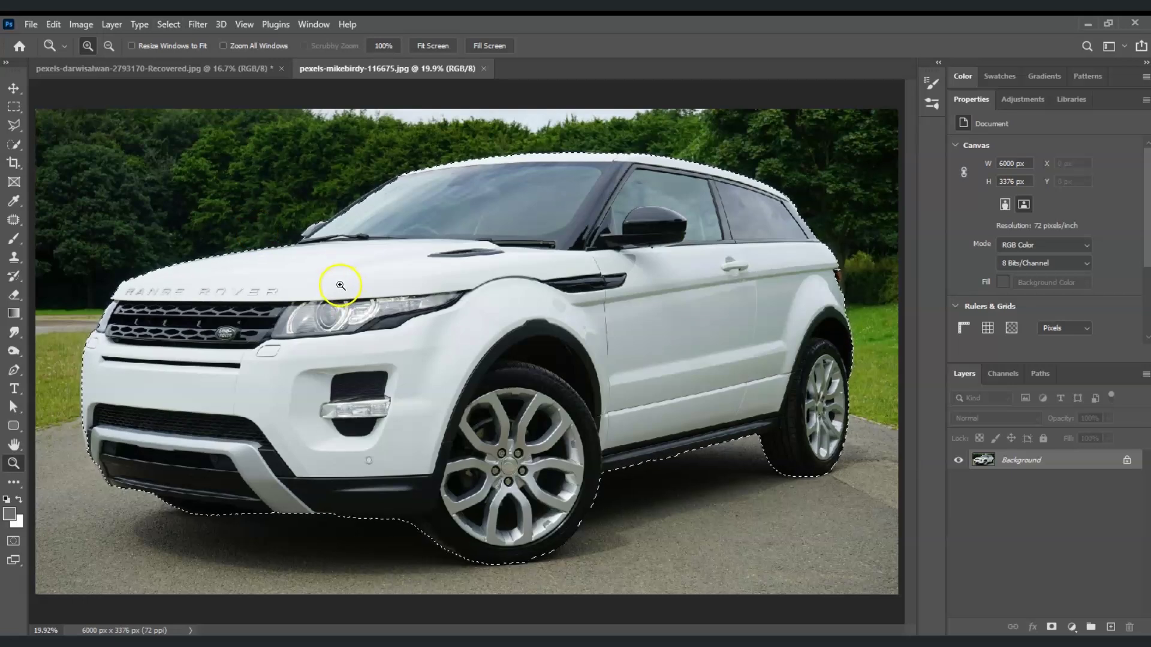
Refine the selection along the windshield's upper corner and the front tire's lower edge using the Polygonal Lasso in add-to-selection mode.
click(341, 249)
click(343, 246)
click(386, 252)
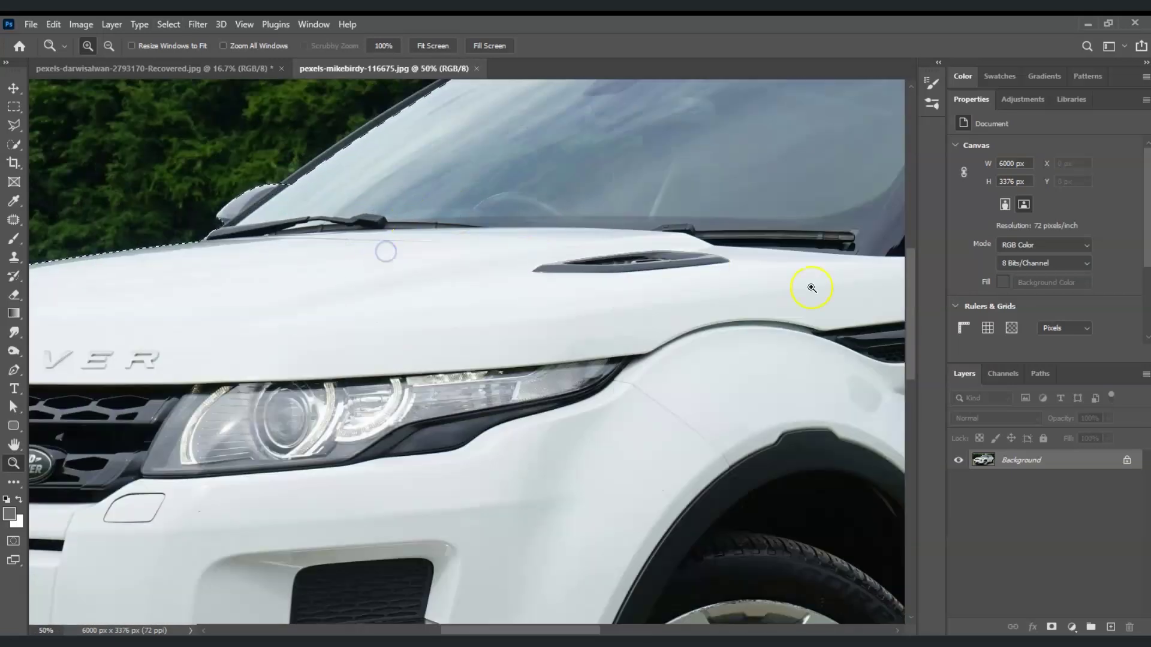
drag(907, 318, 903, 273)
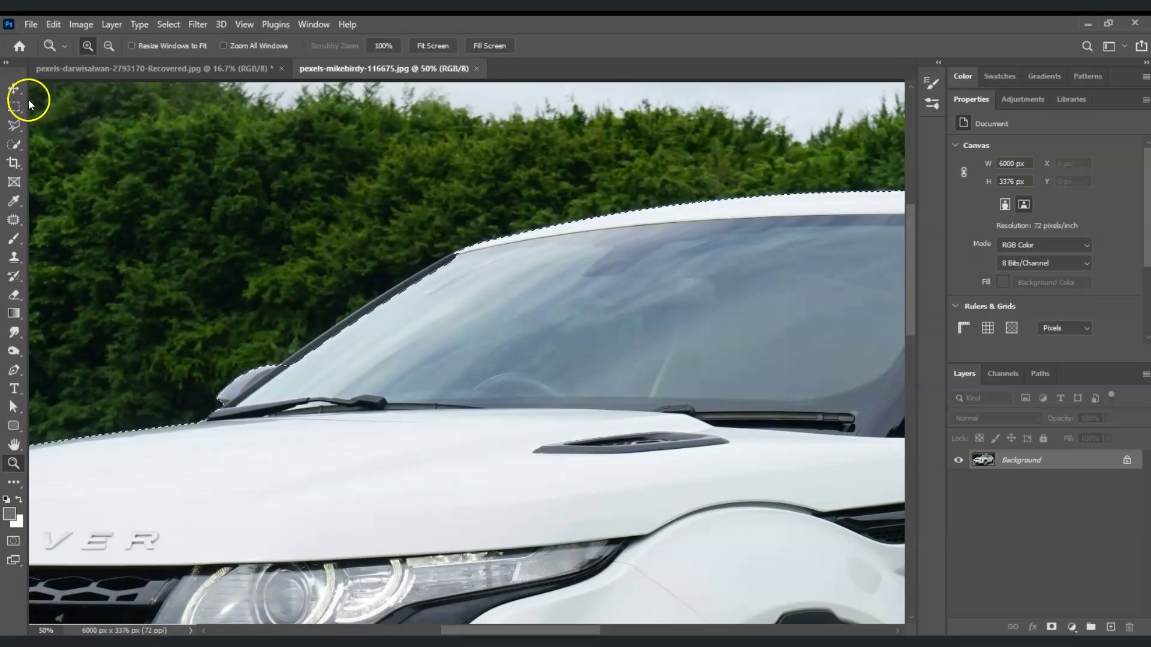
click(15, 124)
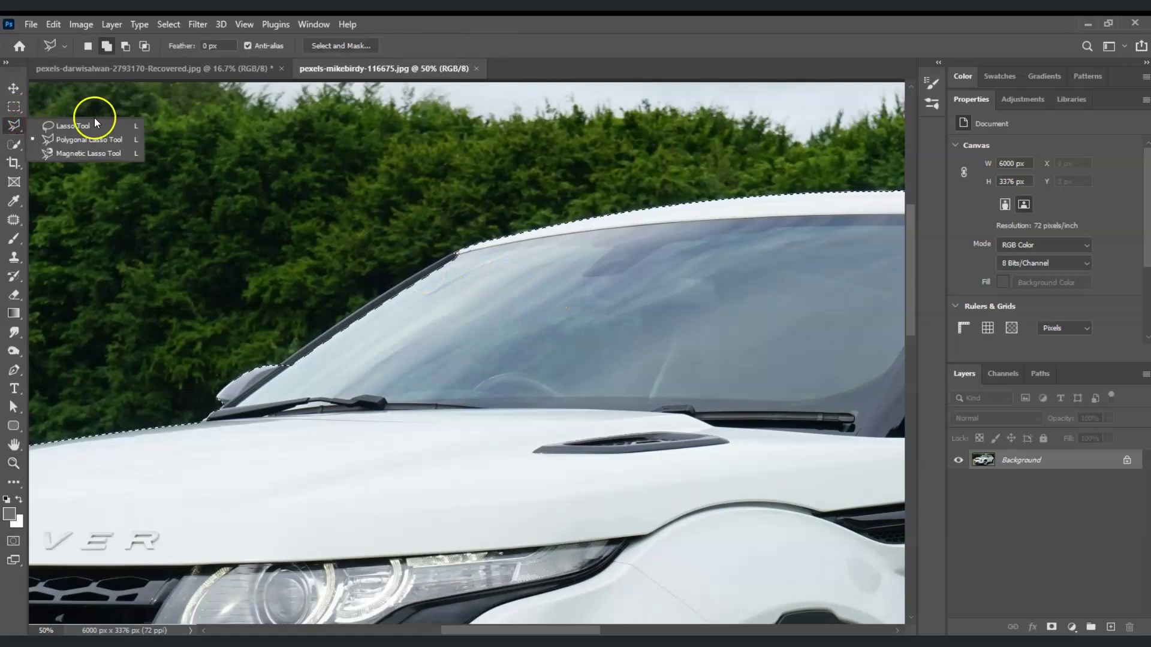
click(55, 138)
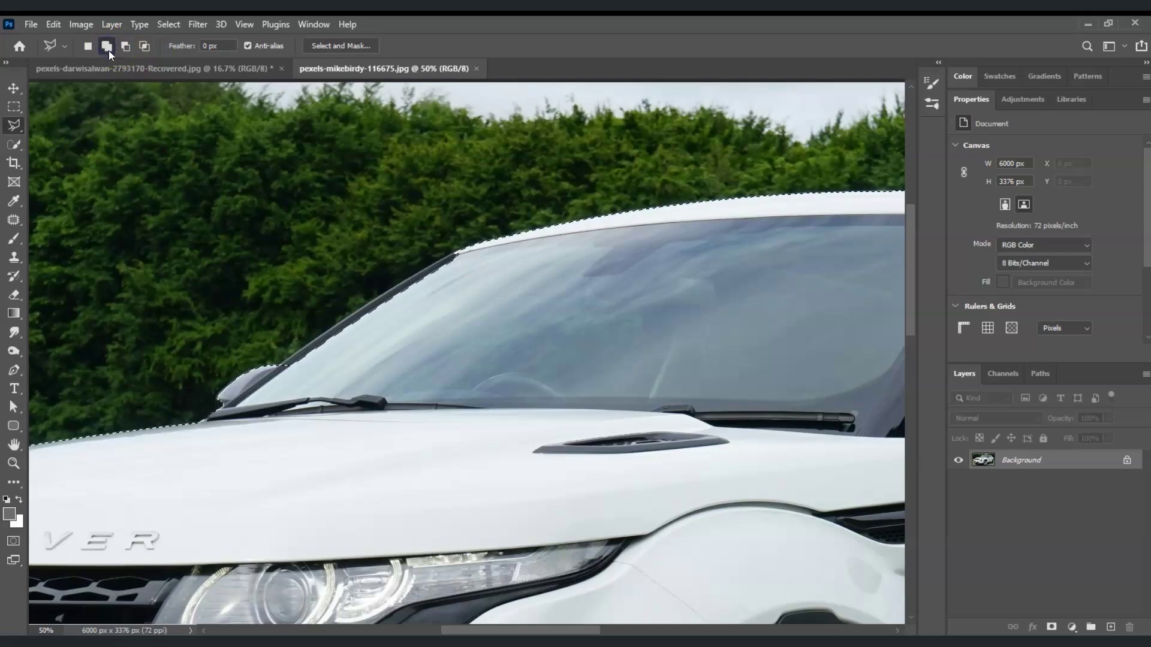
click(456, 252)
click(456, 254)
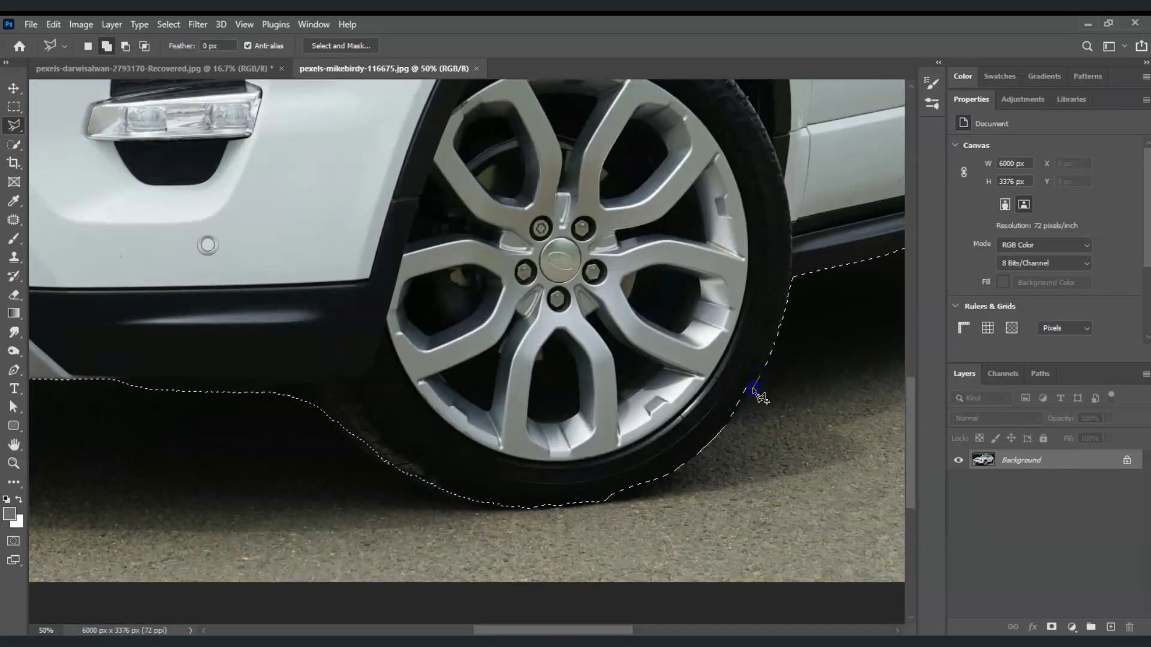
click(605, 500)
click(634, 490)
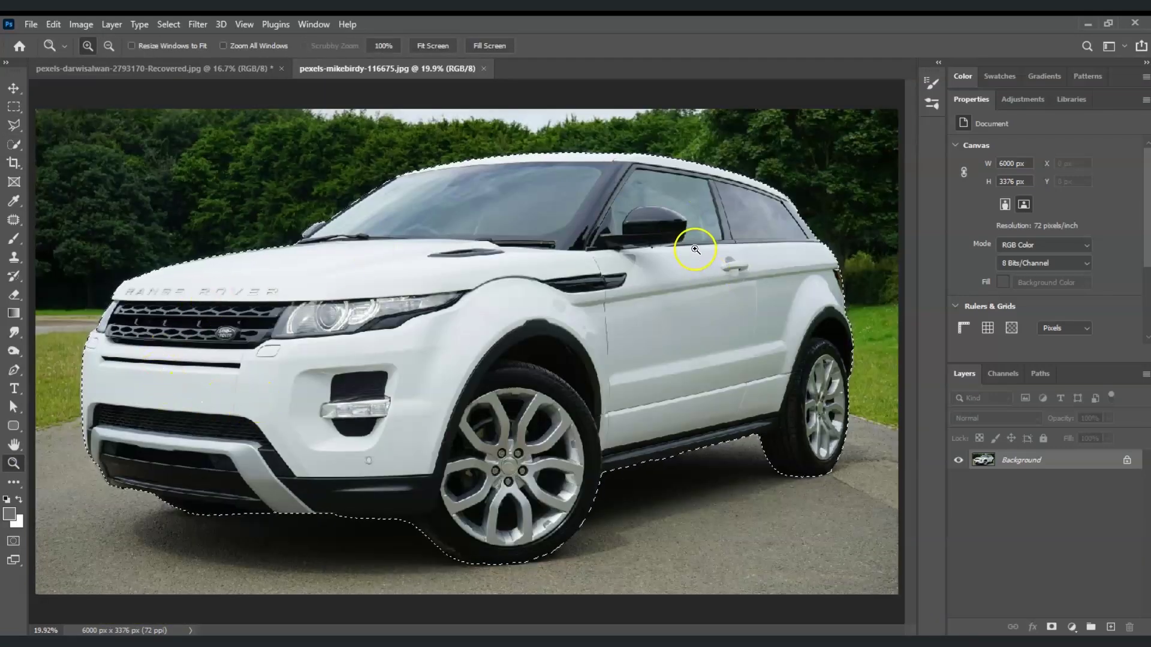
Move the selected car into the forest road document as a new layer.
key(v)
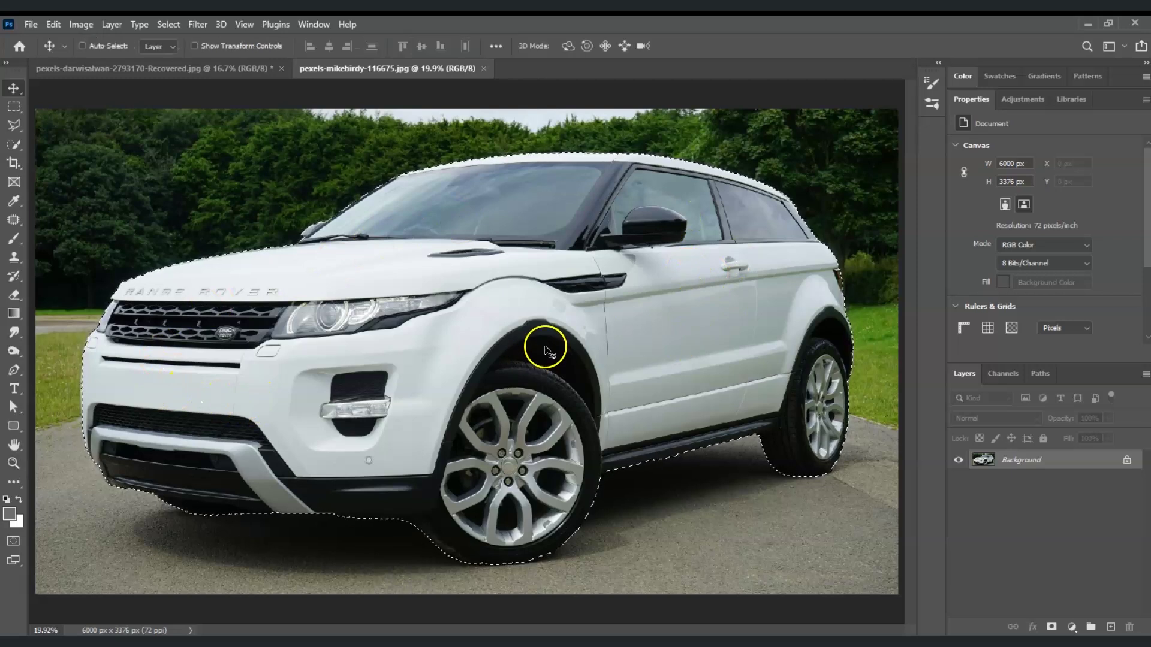
drag(562, 298, 525, 420)
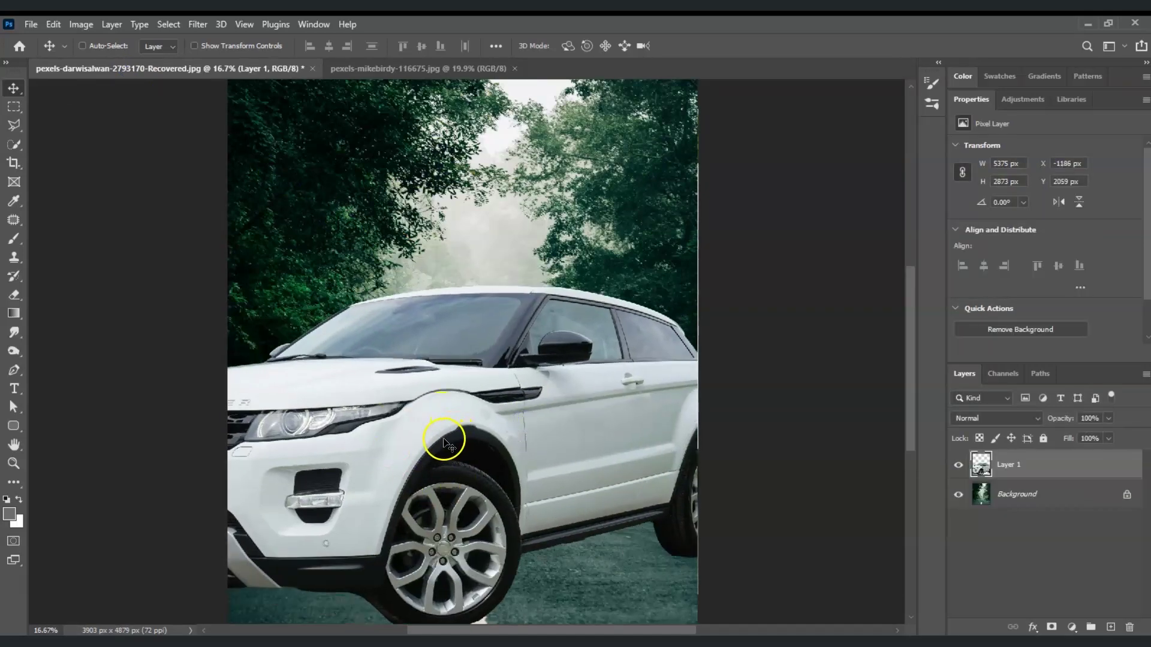
Scale the car down to about 2465 × 1318 px and position it on the road over the white center line.
key(ctrl+t)
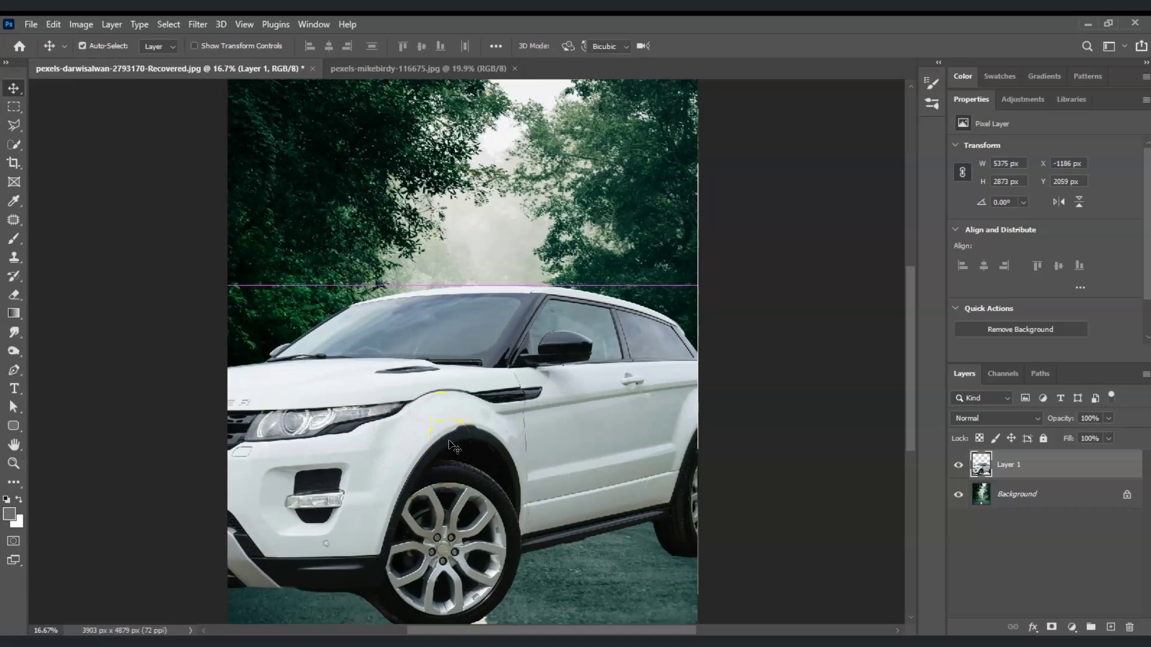
drag(86, 286, 378, 448)
drag(639, 536, 549, 470)
drag(641, 375, 609, 394)
drag(474, 510, 488, 508)
drag(461, 560, 464, 549)
drag(501, 493, 502, 504)
drag(463, 559, 463, 559)
drag(486, 501, 487, 502)
key(Return)
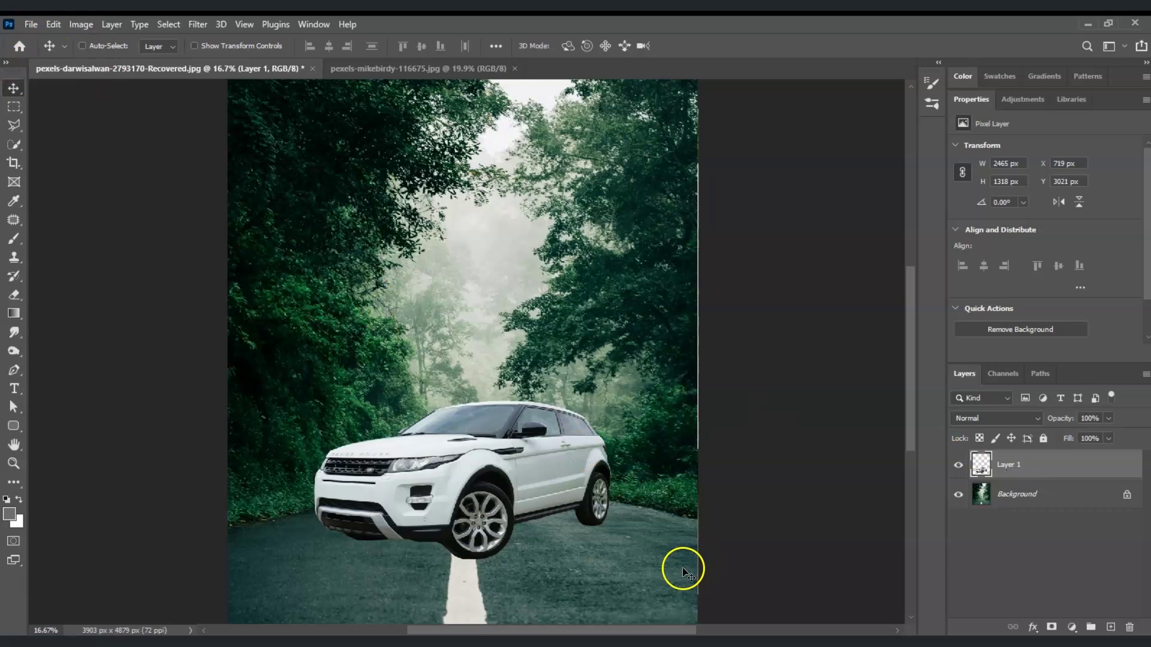
Rename the car's layer as Car.
double_click(1018, 465)
click(1069, 558)
click(1037, 465)
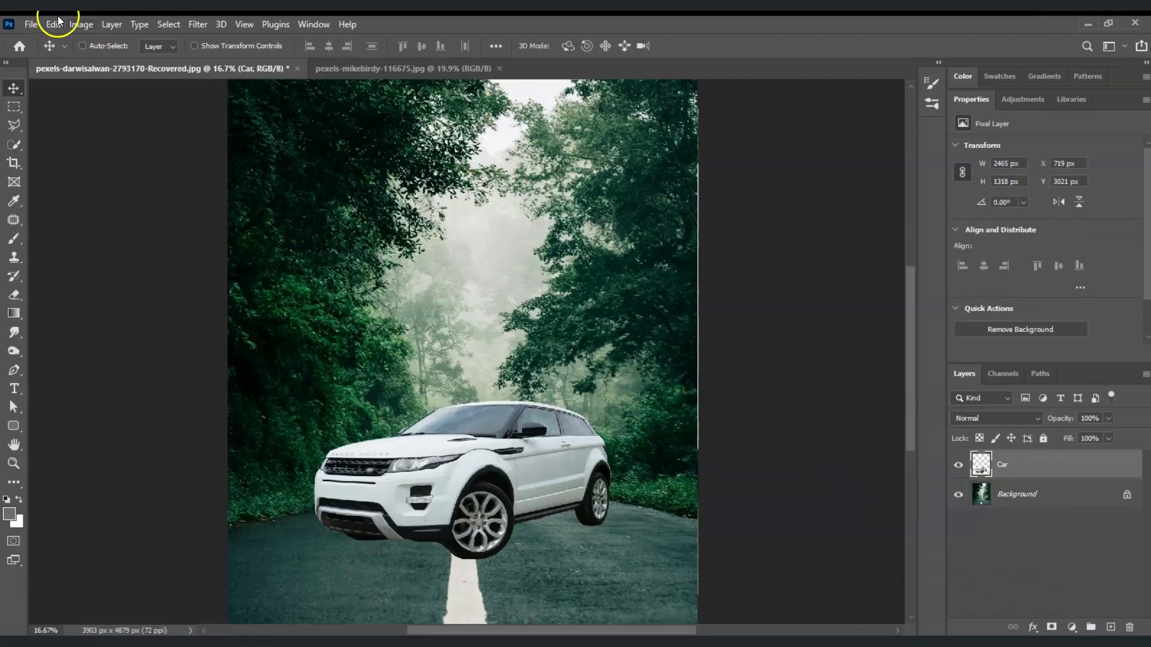
Apply Auto Color and Auto Tone to the Car layer.
click(86, 25)
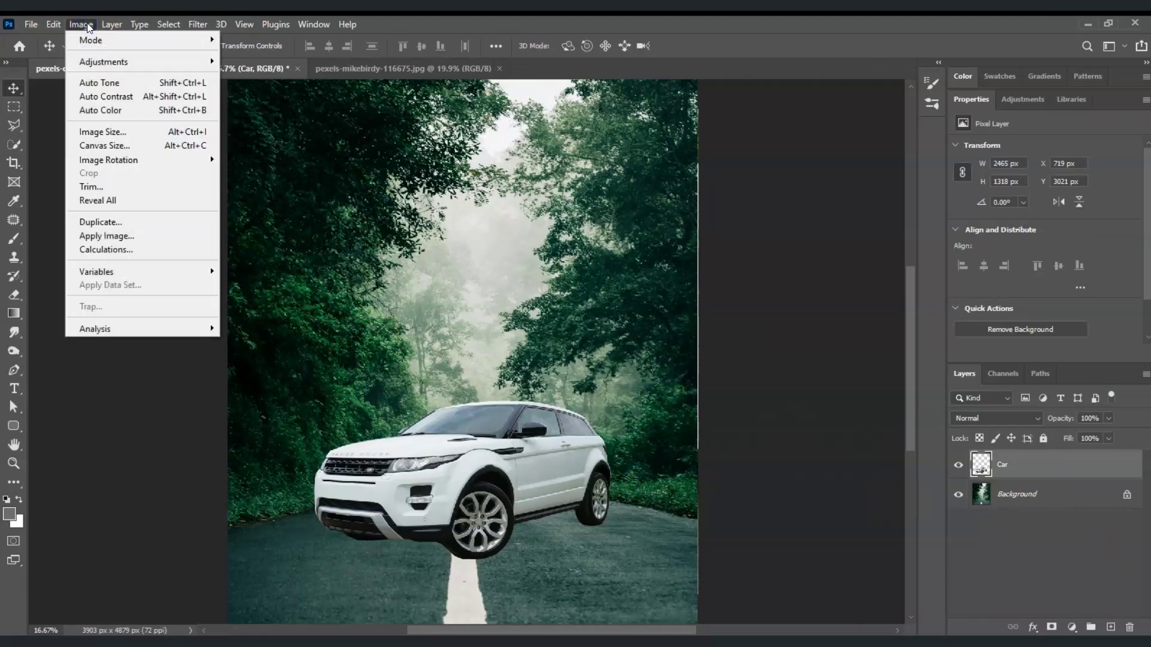
click(120, 110)
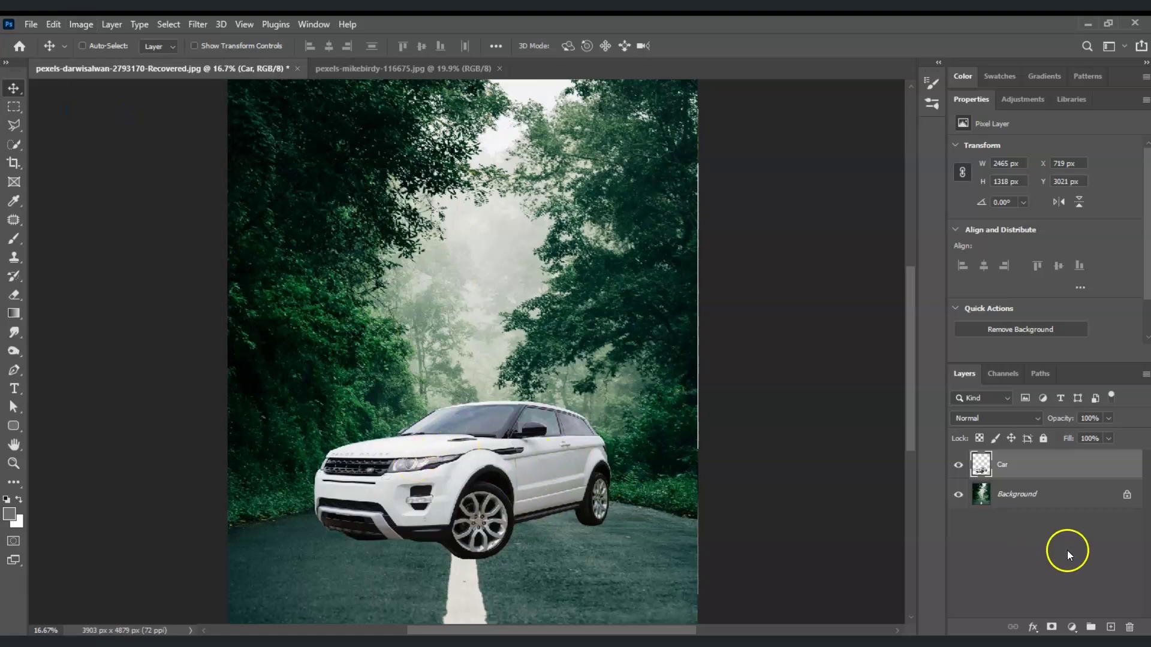
click(83, 24)
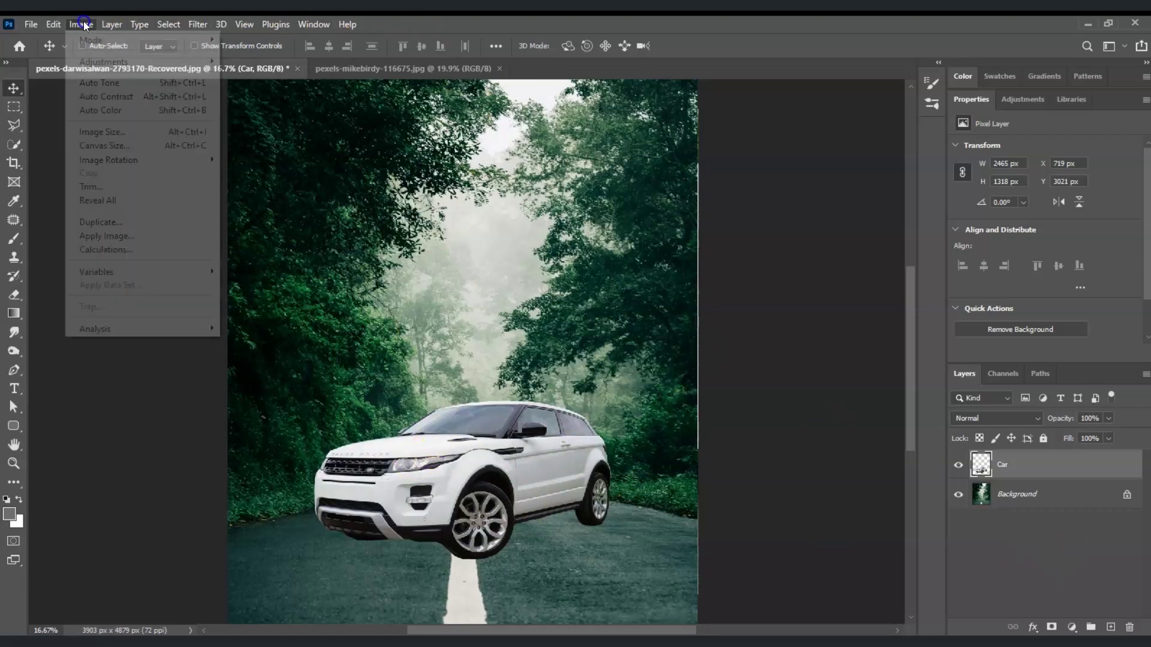
click(123, 83)
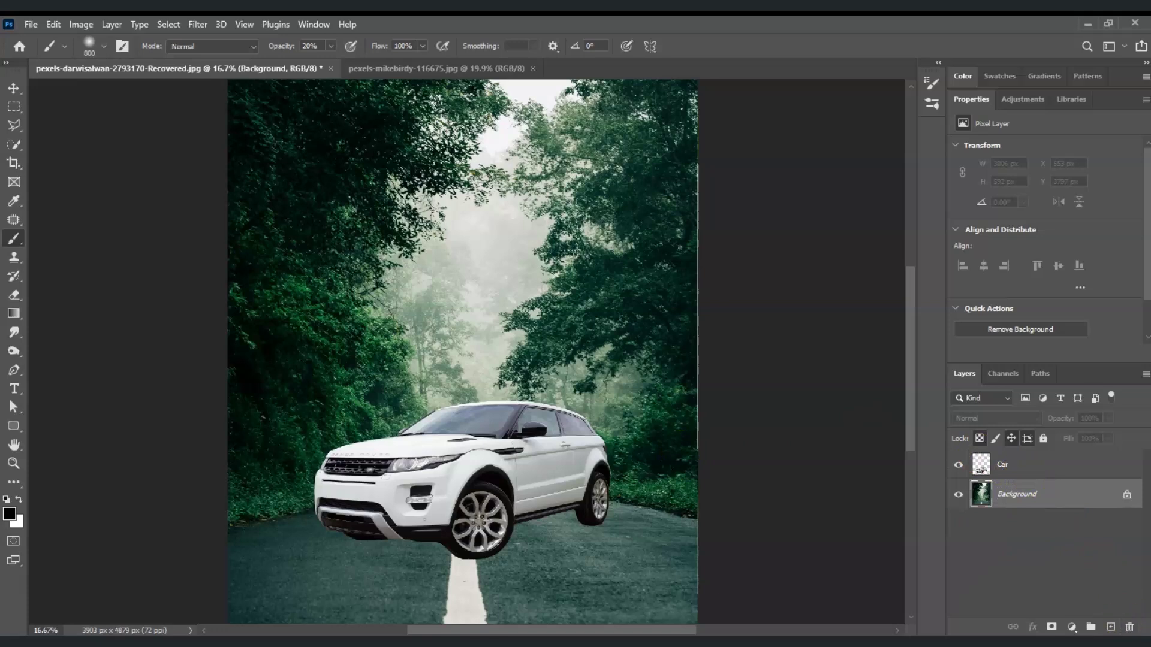
Create a new layer between the Car and Background layers and name it shadow.
click(1111, 627)
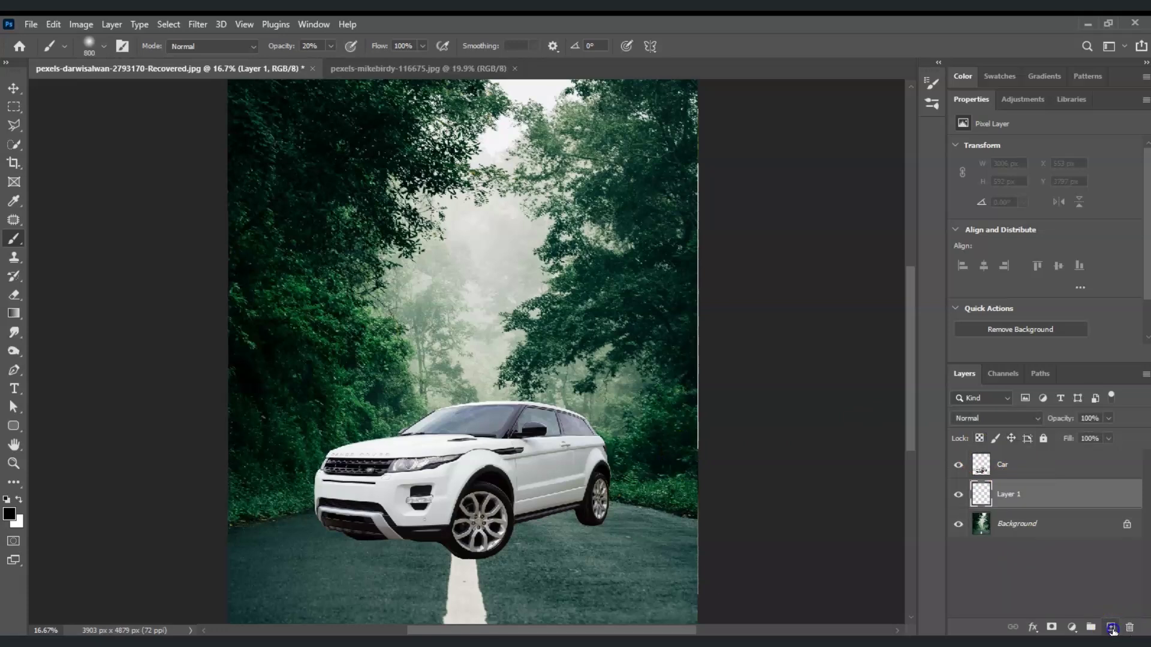
double_click(1008, 493)
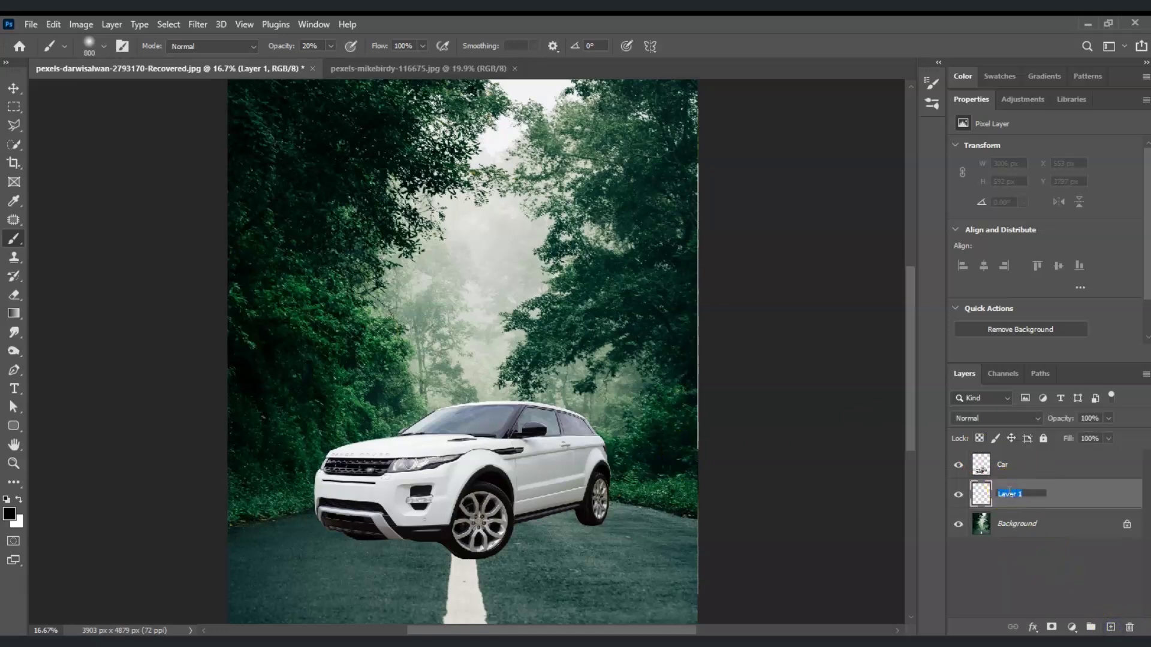
click(1025, 542)
click(1025, 502)
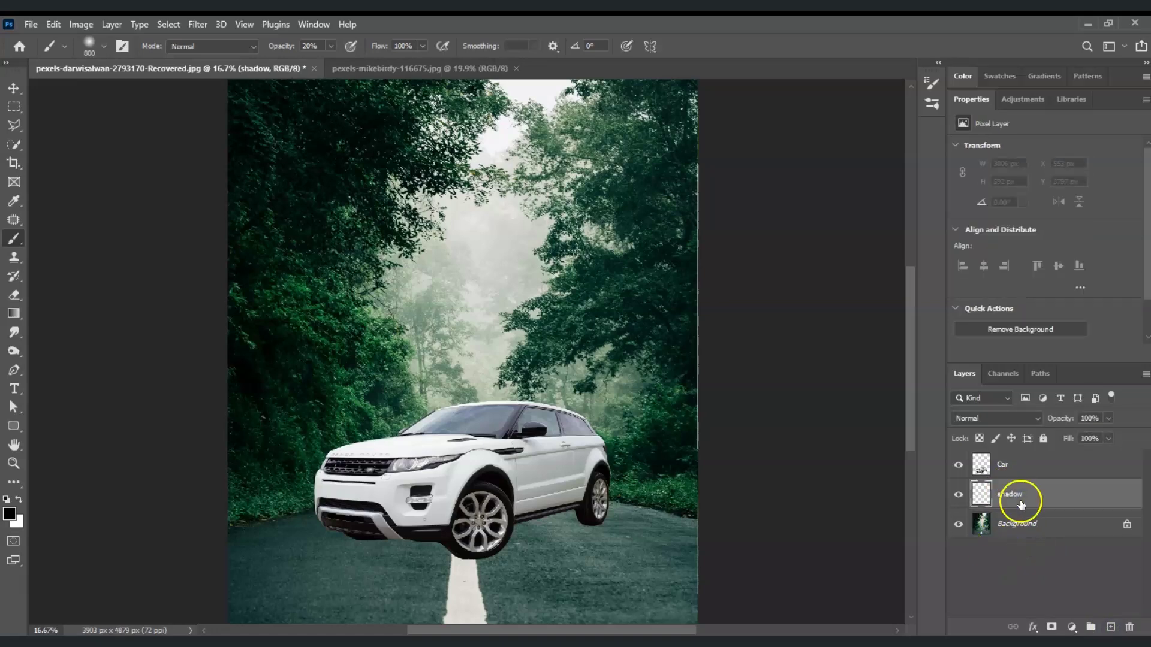
Set up a Soft Round brush at 800 px with 0% hardness and 30% opacity, flattening its tip into a thin horizontal ellipse.
click(16, 242)
click(312, 46)
click(103, 46)
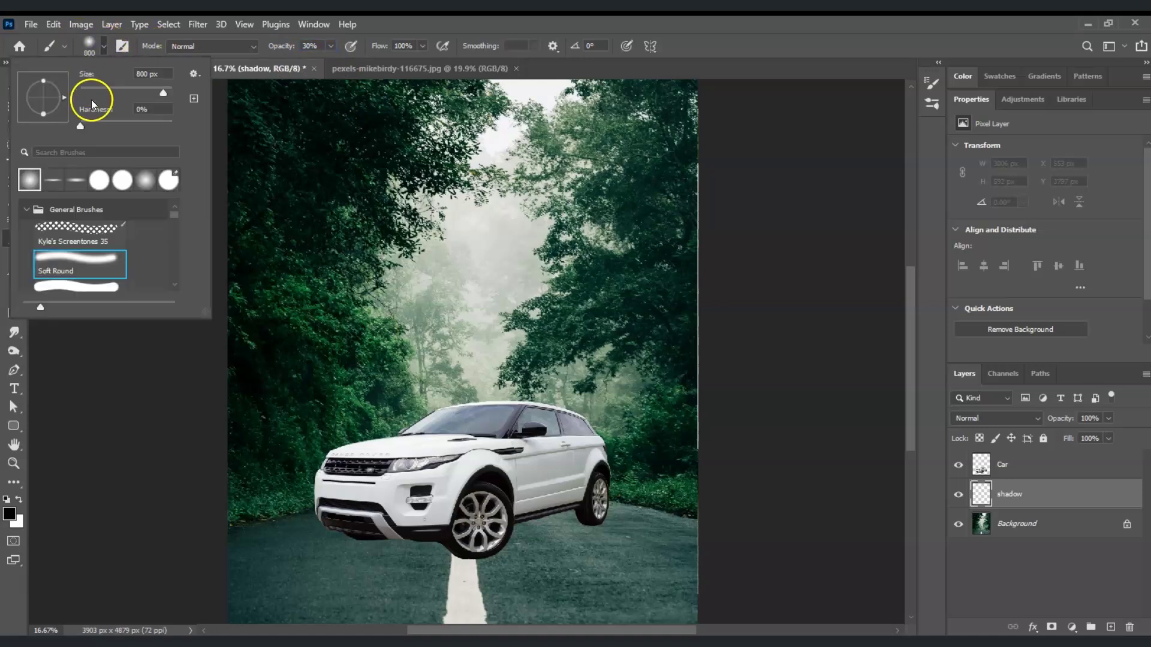
click(77, 265)
drag(45, 114, 48, 105)
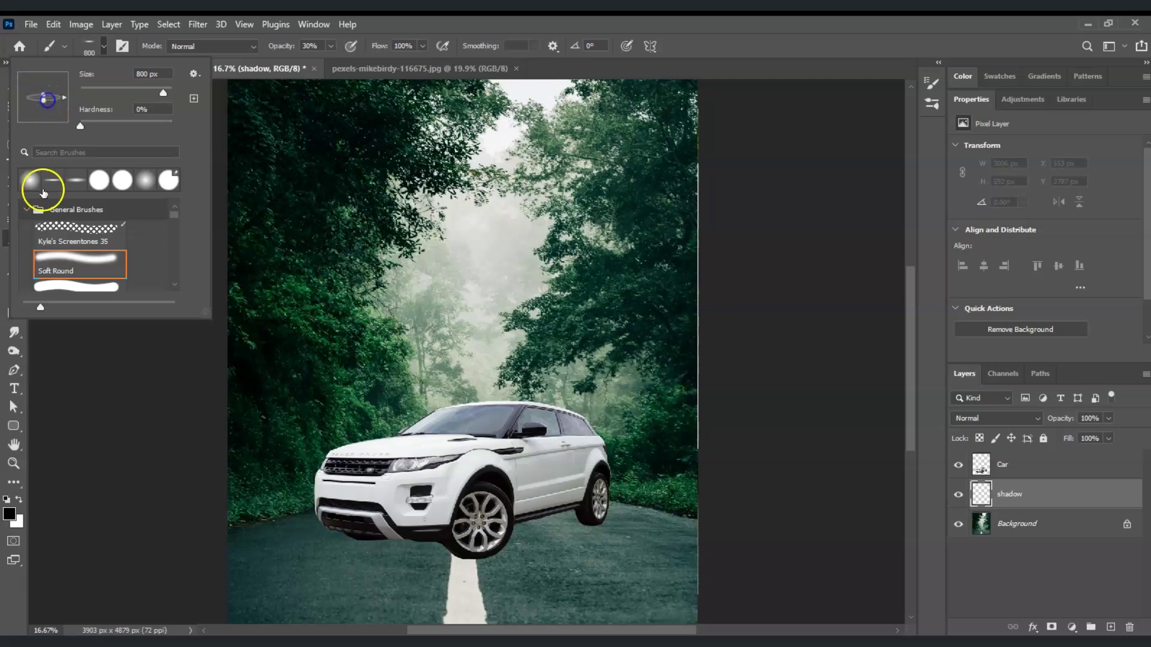
Set the background color to black, 000000.
click(24, 519)
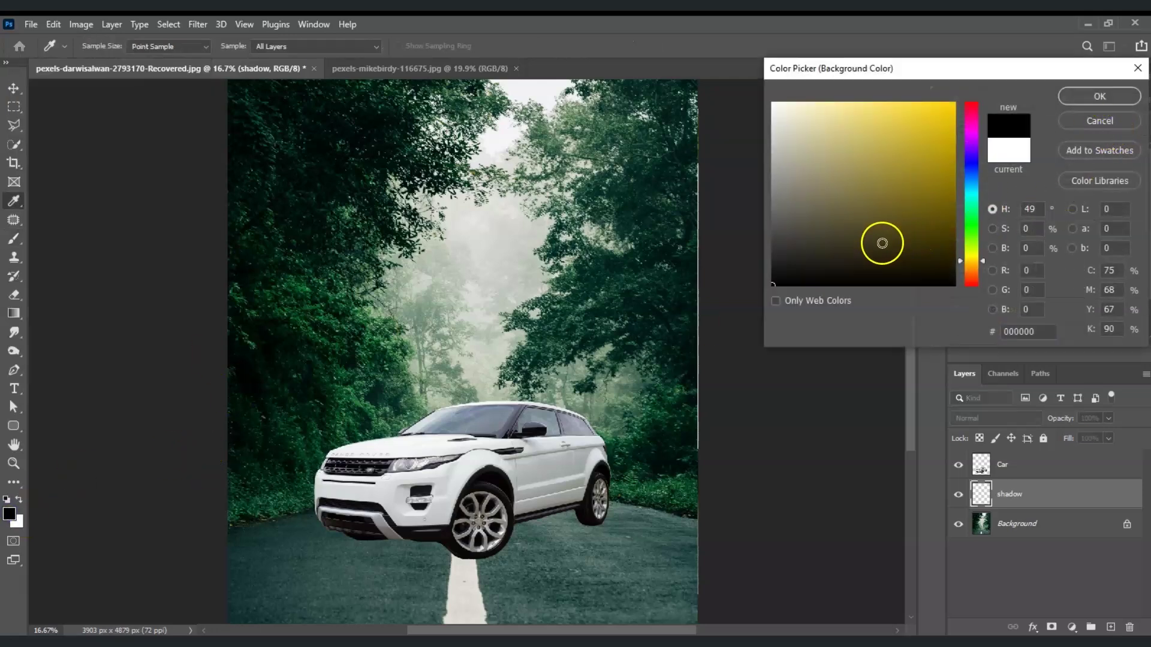
drag(895, 205, 770, 298)
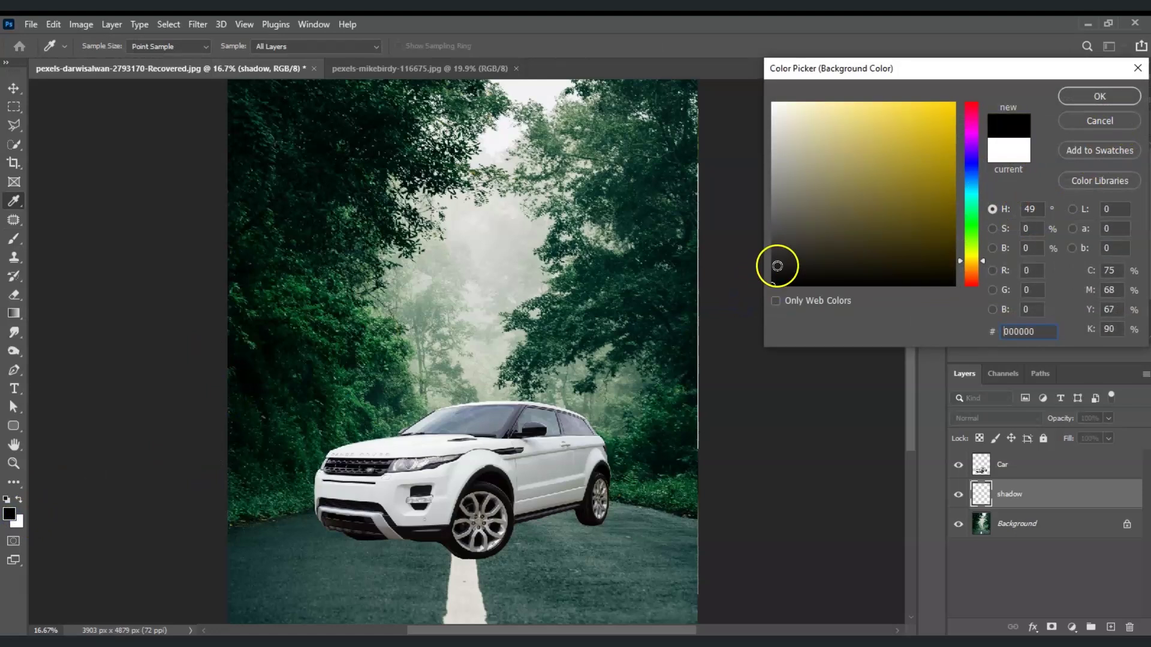
click(1116, 99)
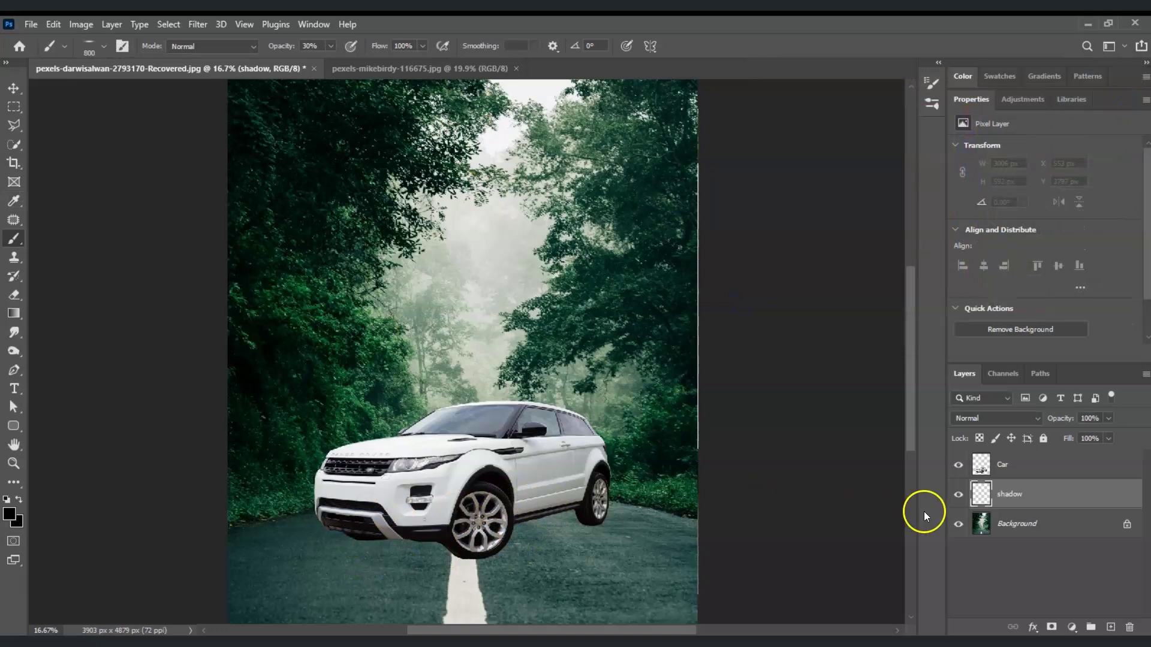
Paint a soft black shadow on the shadow layer beneath the car body and around its wheels, resetting the colors to default.
drag(390, 536, 433, 546)
drag(528, 523, 551, 518)
drag(442, 547, 413, 546)
drag(530, 524, 567, 514)
drag(482, 540, 530, 532)
drag(370, 541, 361, 543)
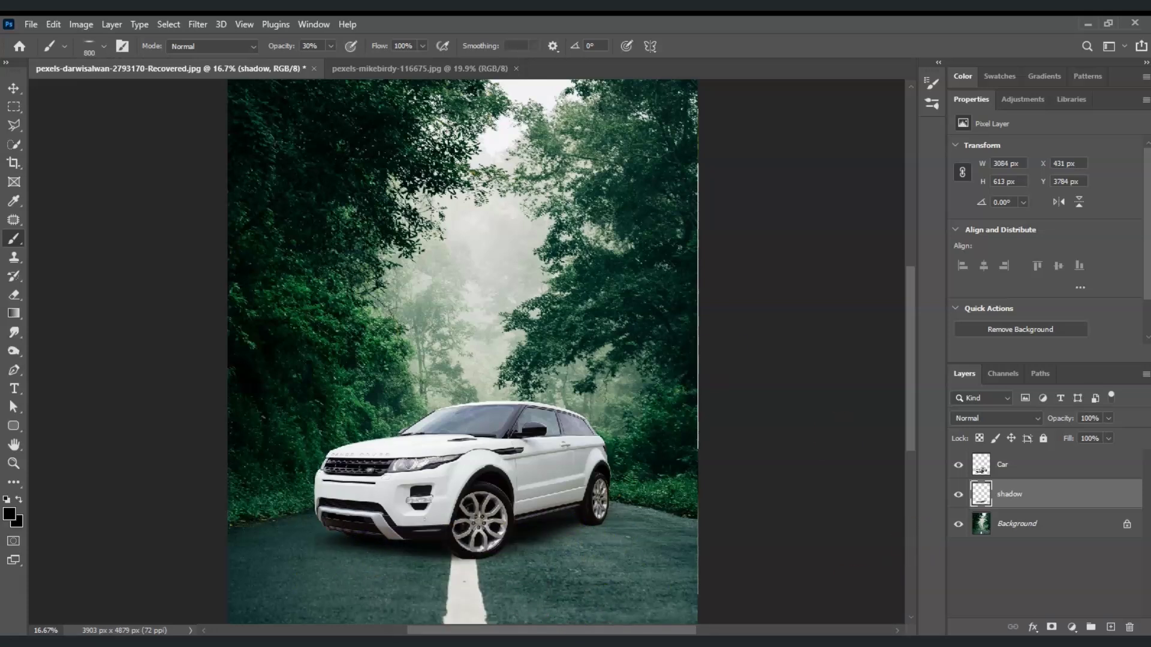
drag(540, 519, 570, 507)
click(6, 500)
drag(485, 561, 463, 562)
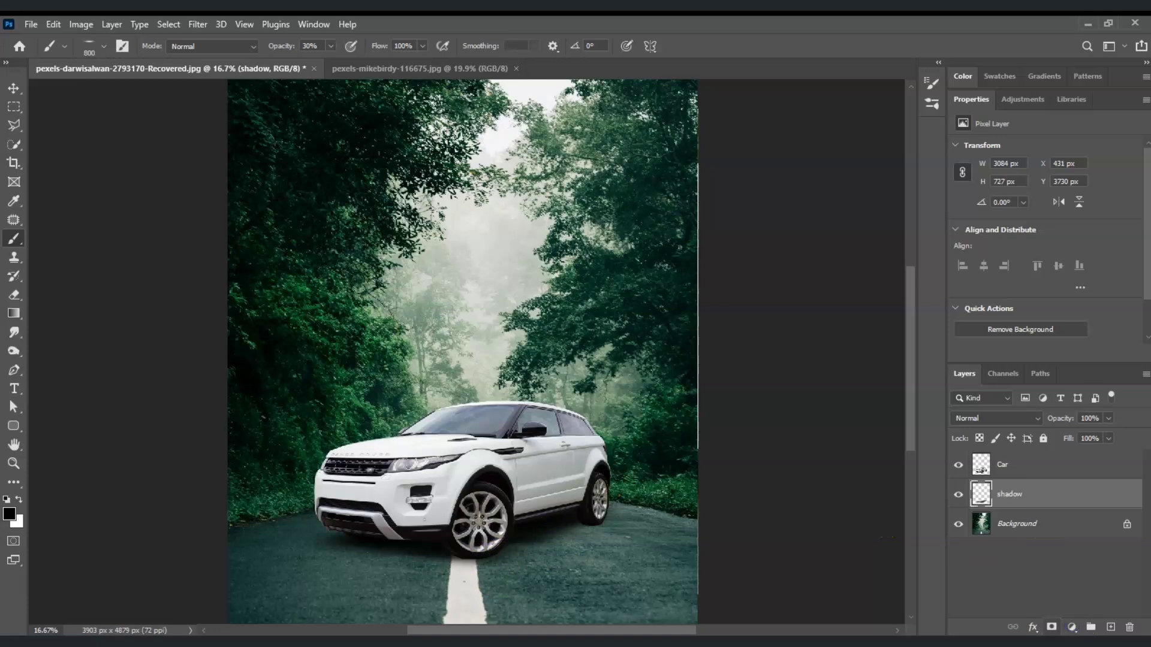
drag(567, 531, 574, 510)
Add a Selective Color adjustment layer above the Car layer and clip it to the car.
click(1089, 550)
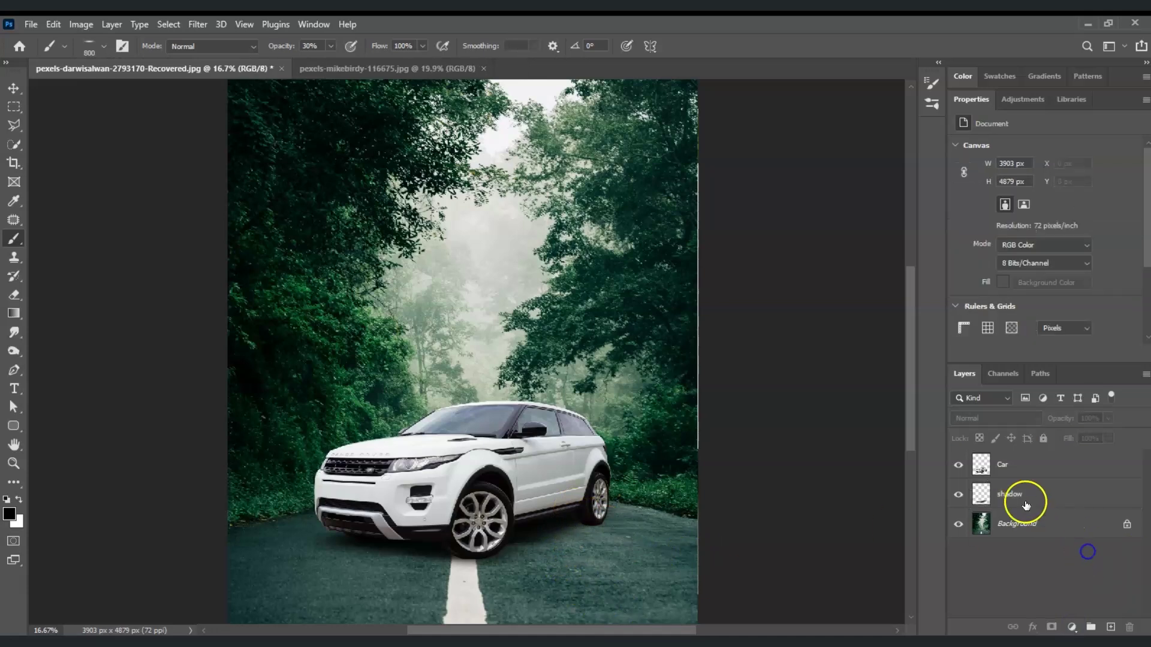
click(1042, 476)
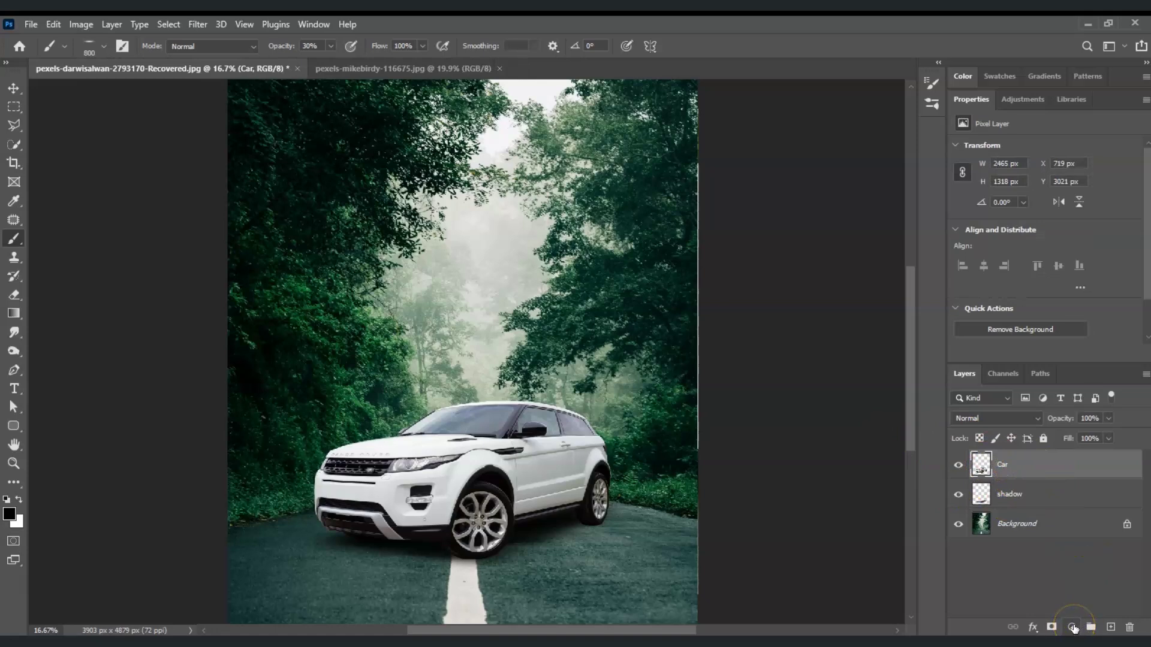
click(1073, 628)
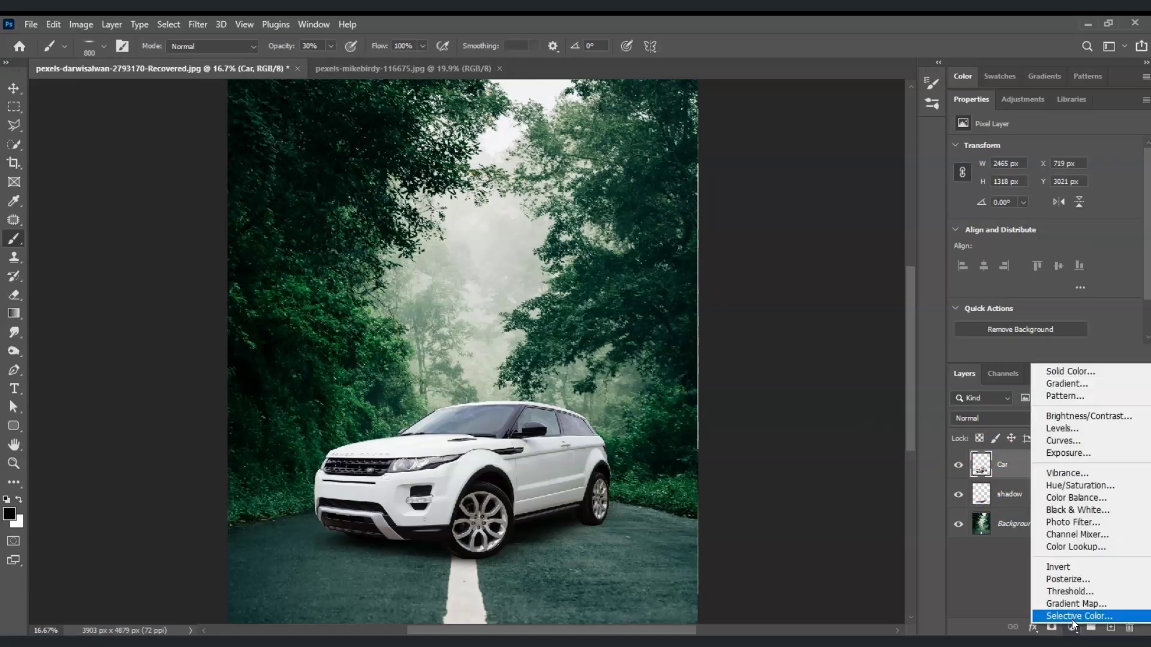
click(1073, 617)
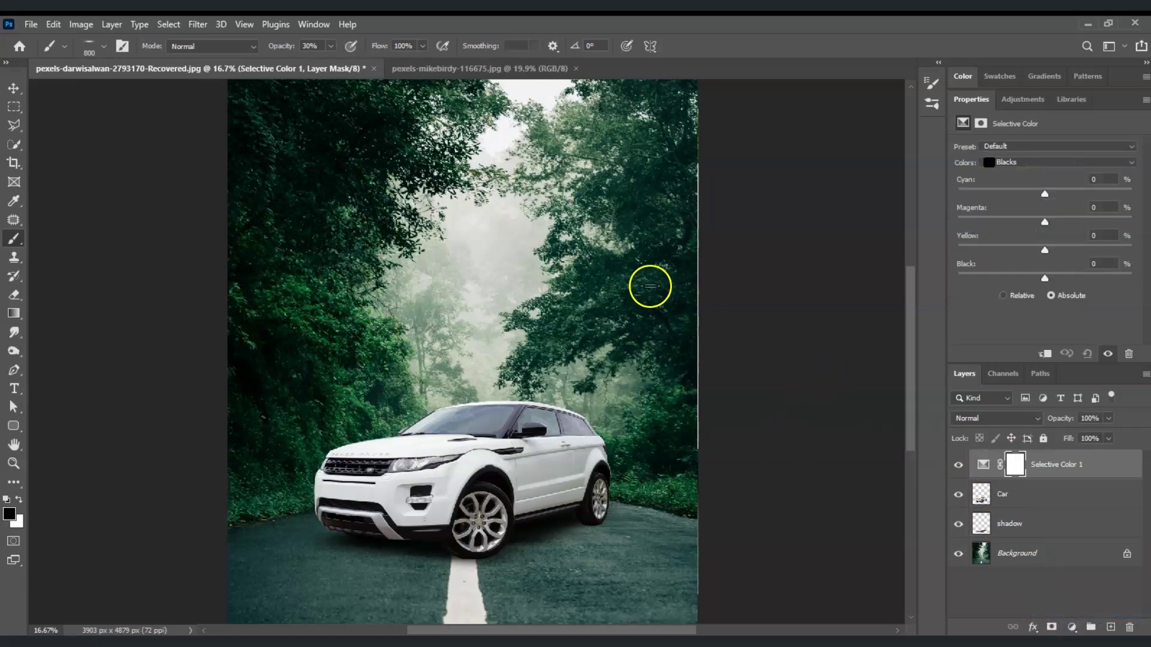
click(1058, 471)
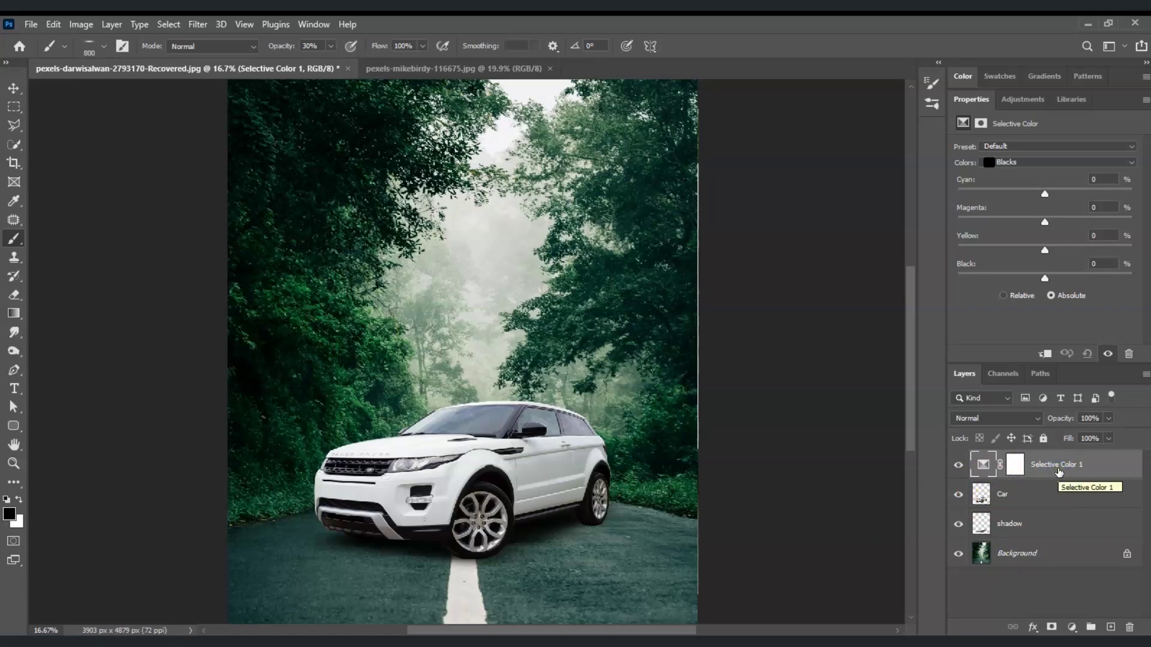
right_click(1059, 472)
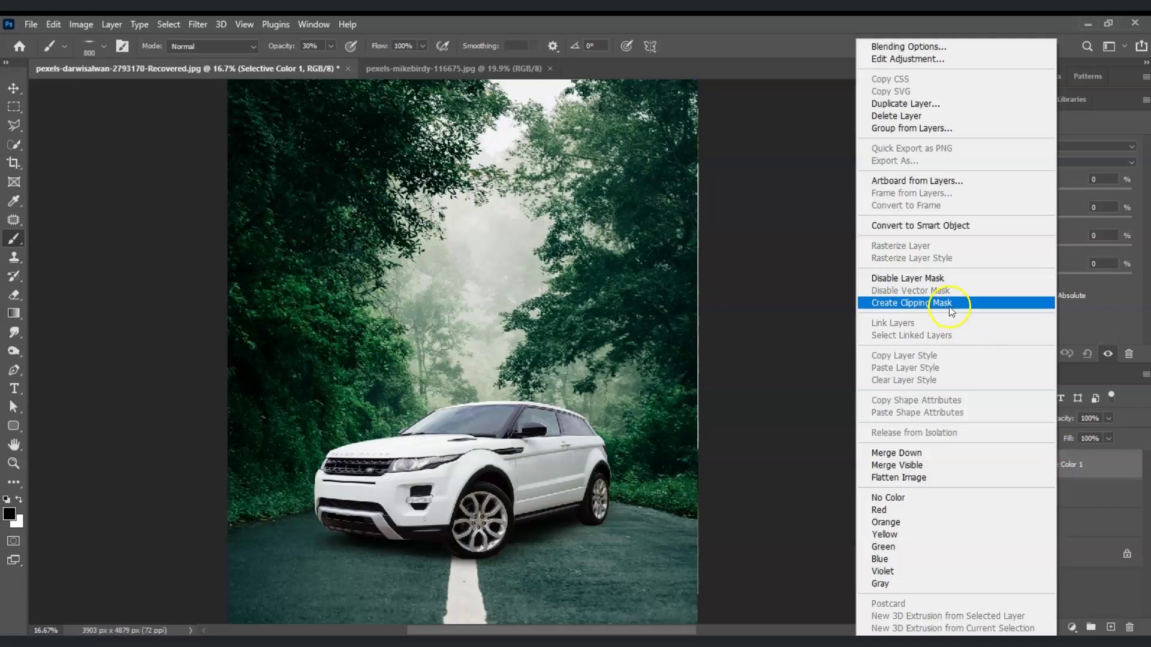
click(949, 307)
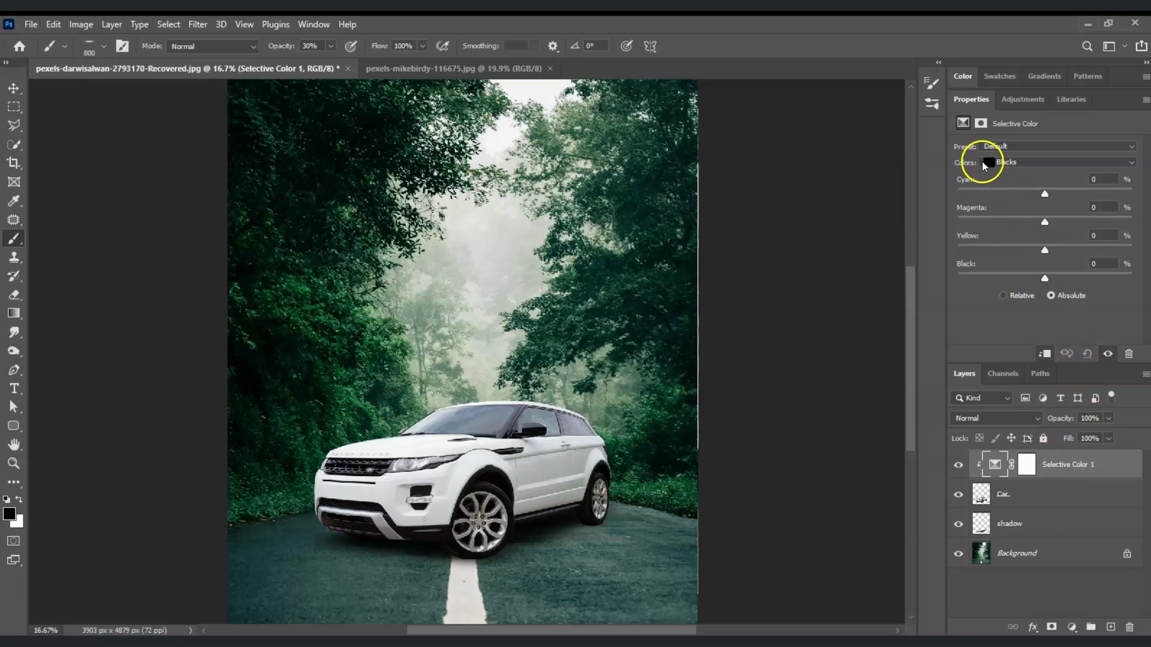
In the Selective Color adjustment, set the Whites to Cyan +5%, Magenta -5% and Black -5%.
click(986, 162)
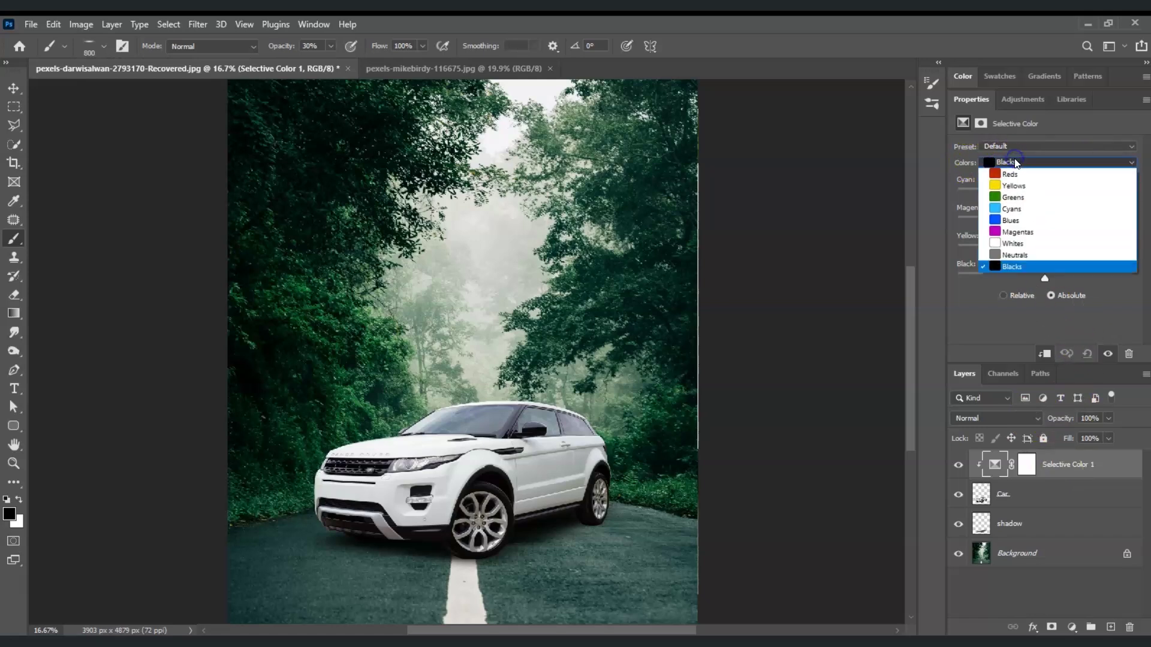
click(1026, 243)
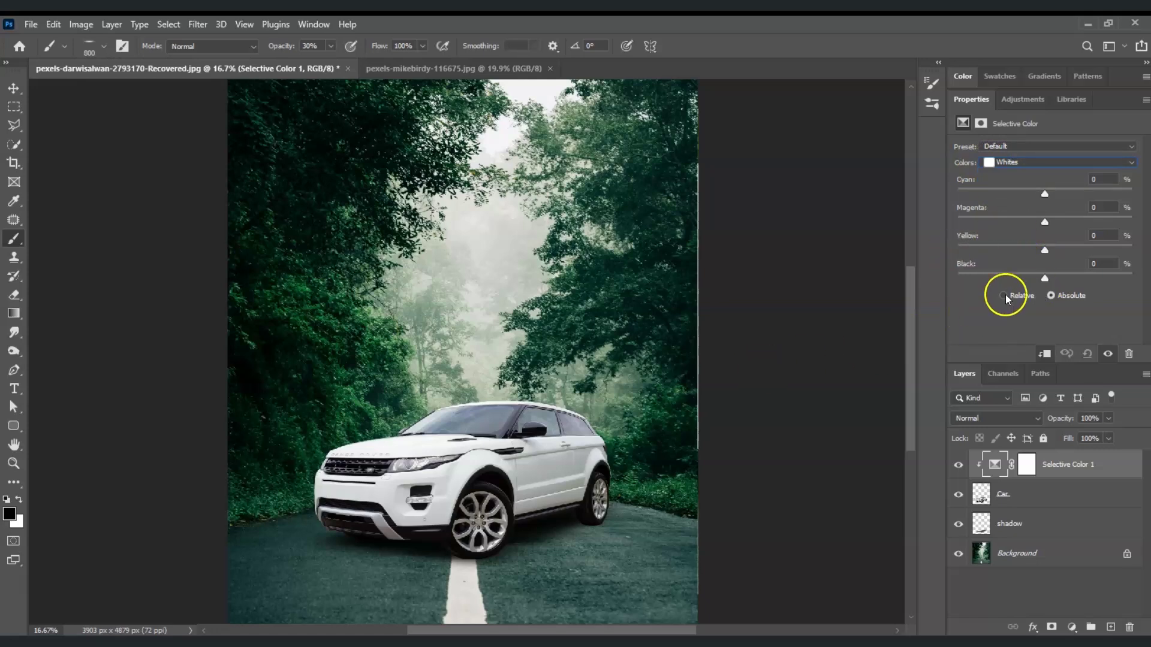
drag(1045, 194, 1050, 194)
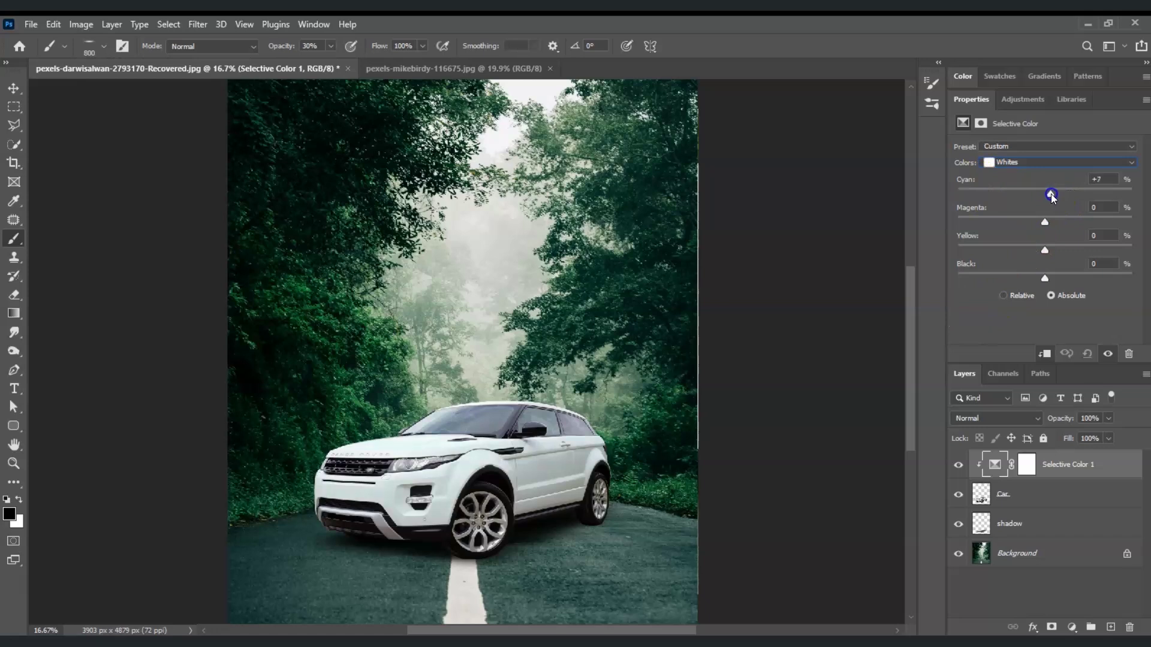
click(1088, 181)
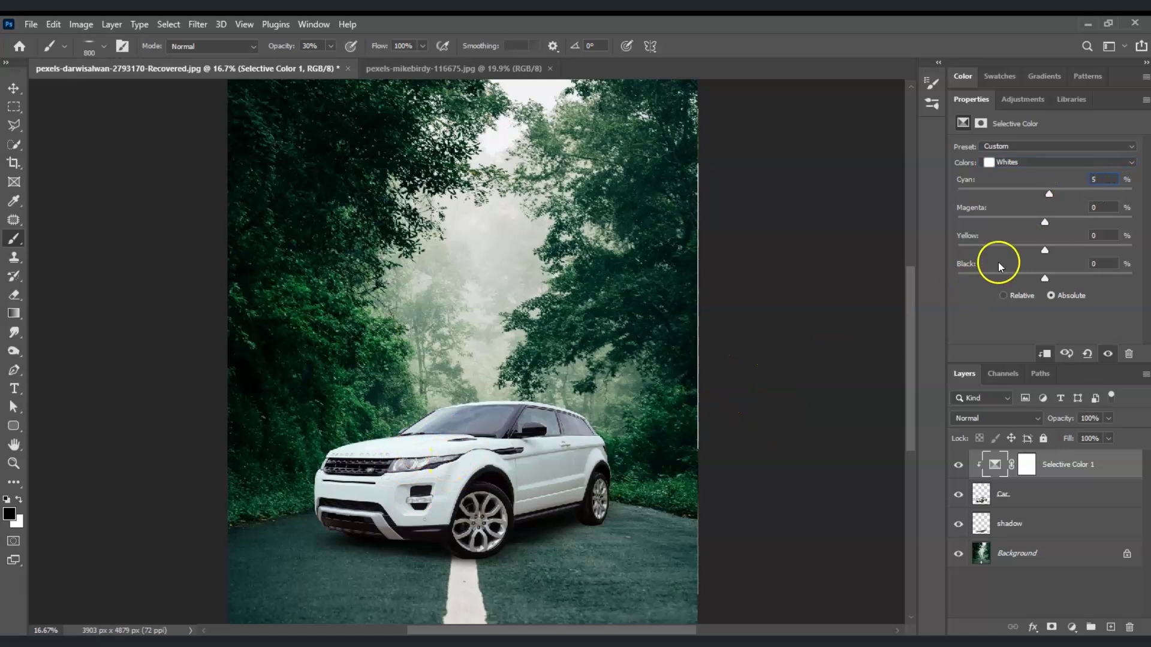
click(1077, 206)
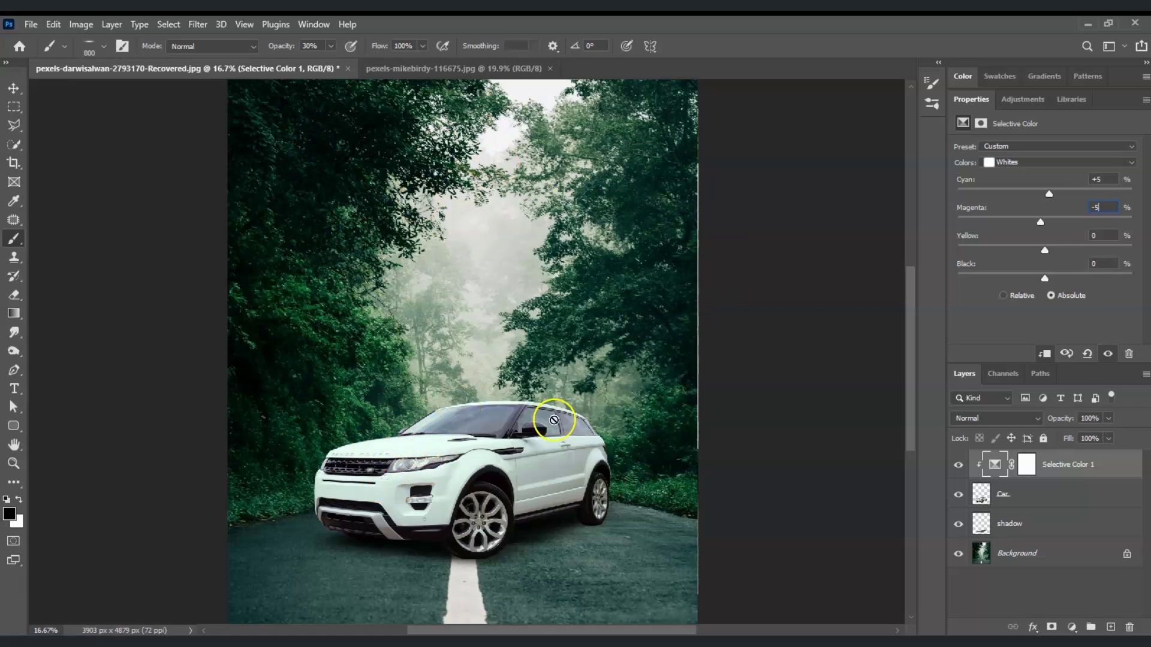
drag(1052, 282, 1060, 265)
text(-5)
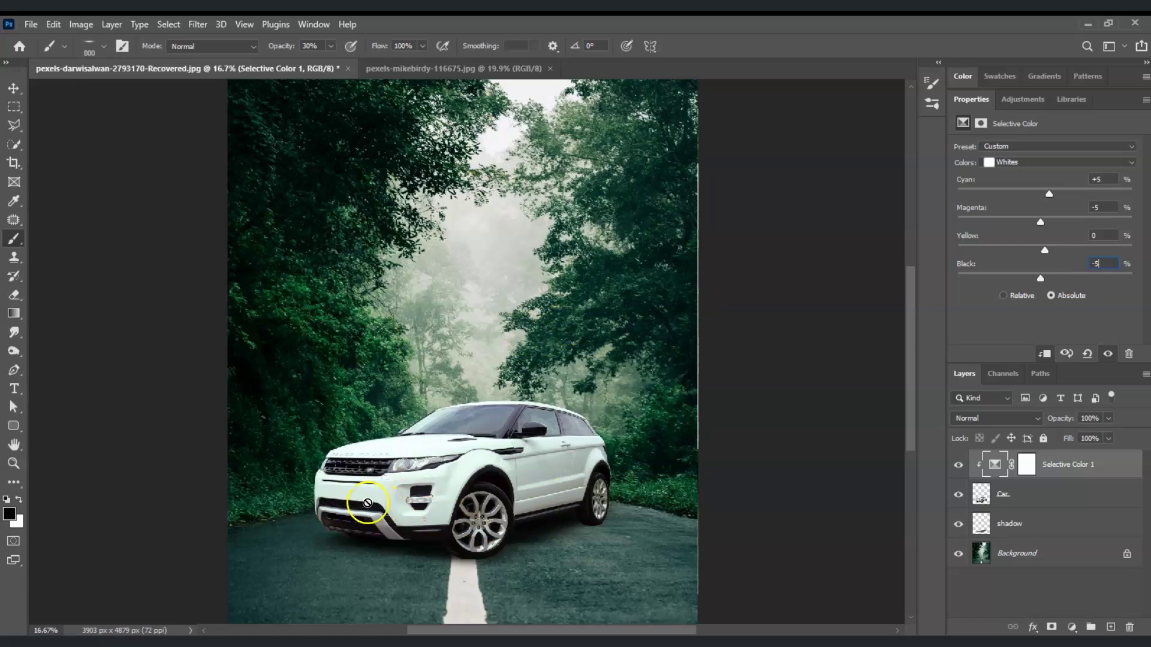
click(1007, 318)
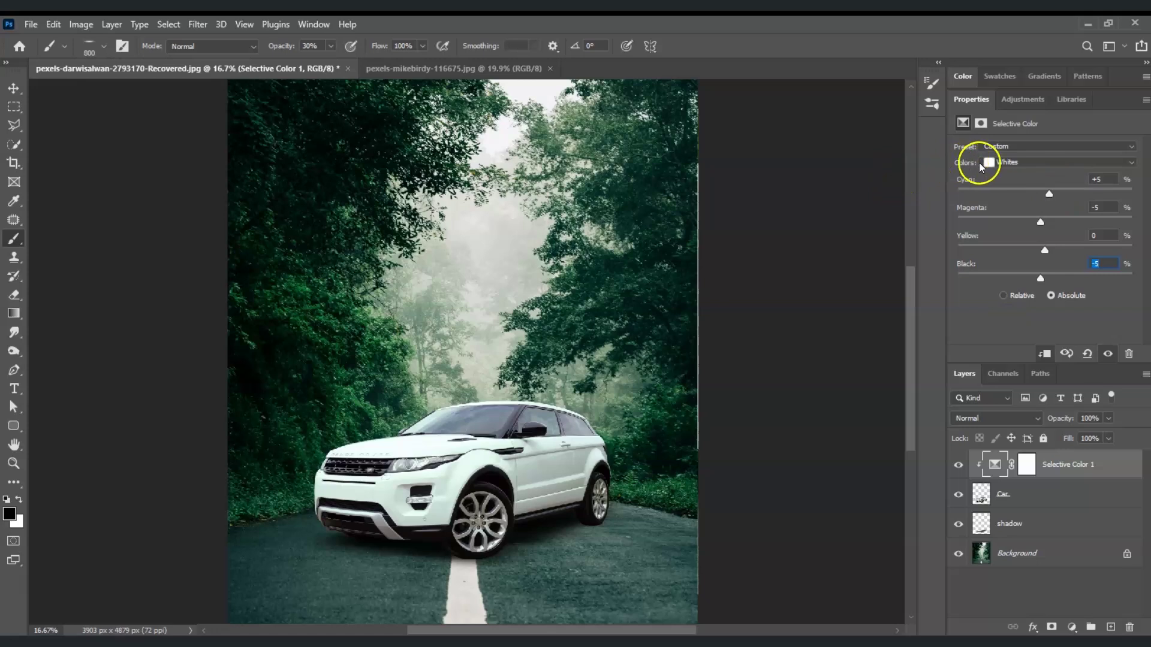
Increase the Black amount for the Blacks range of the car's Selective Color adjustment.
click(1130, 162)
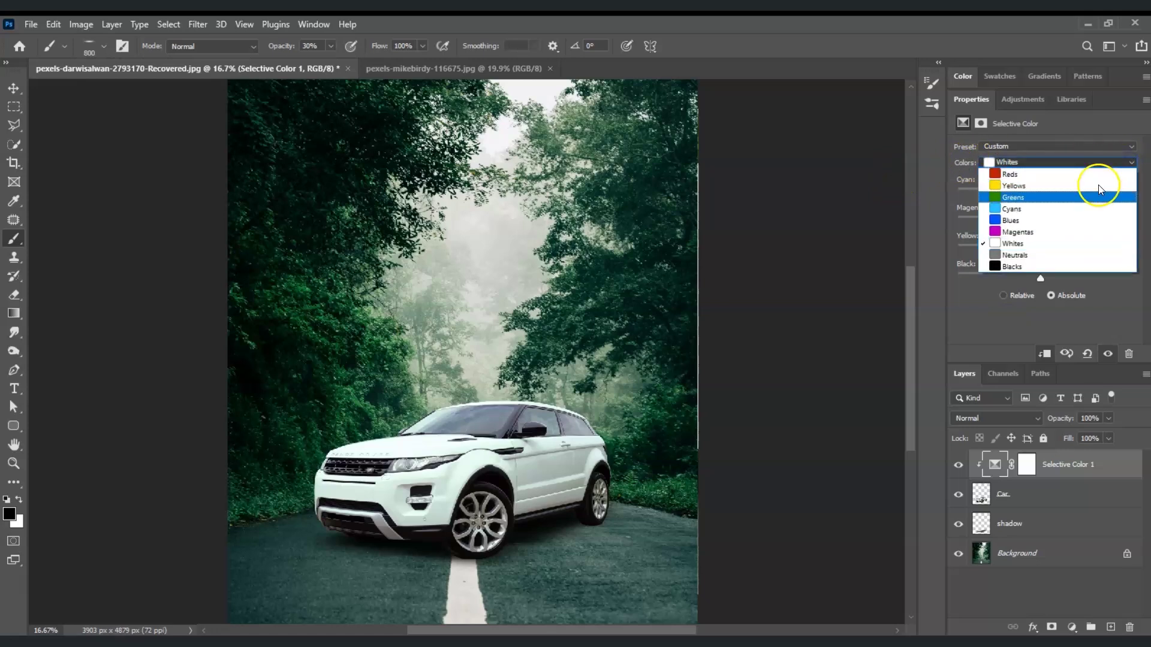
click(1060, 267)
drag(1046, 278, 1061, 279)
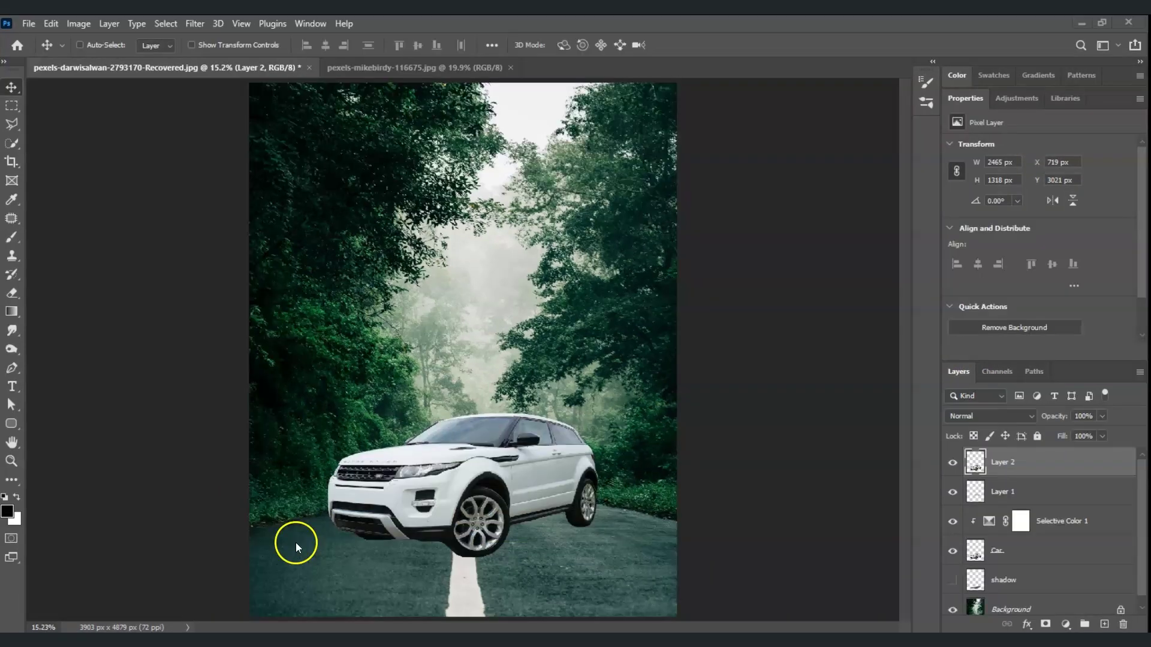
Hide Layer 2 and show the shadow layer to compare the car before and after the edits.
click(953, 462)
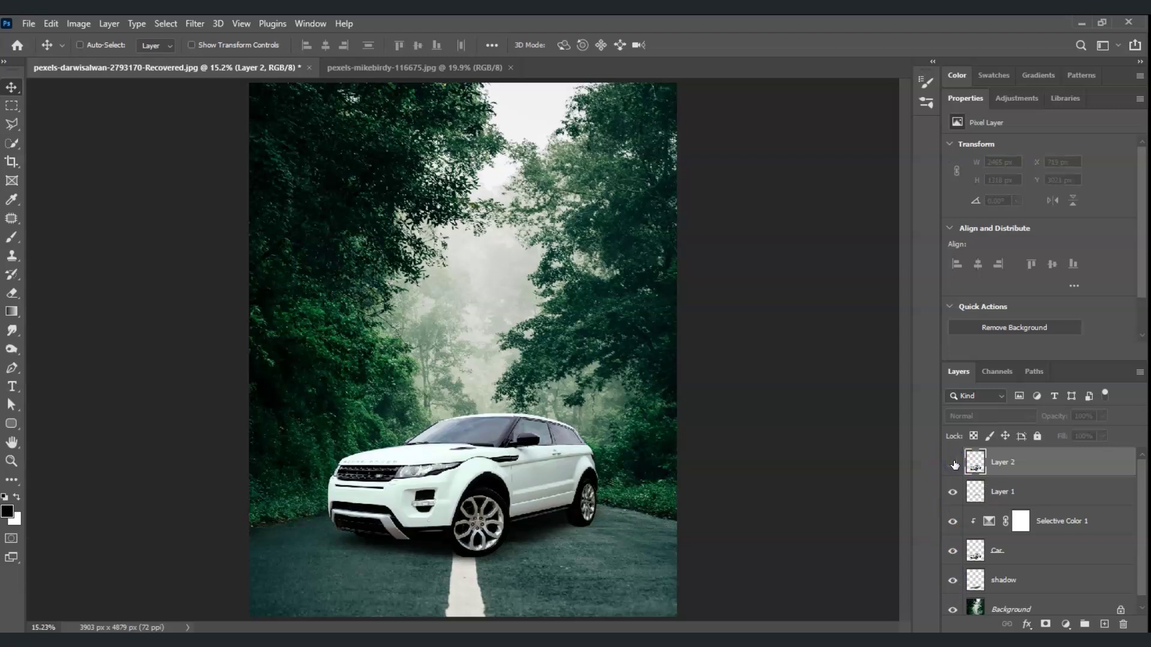